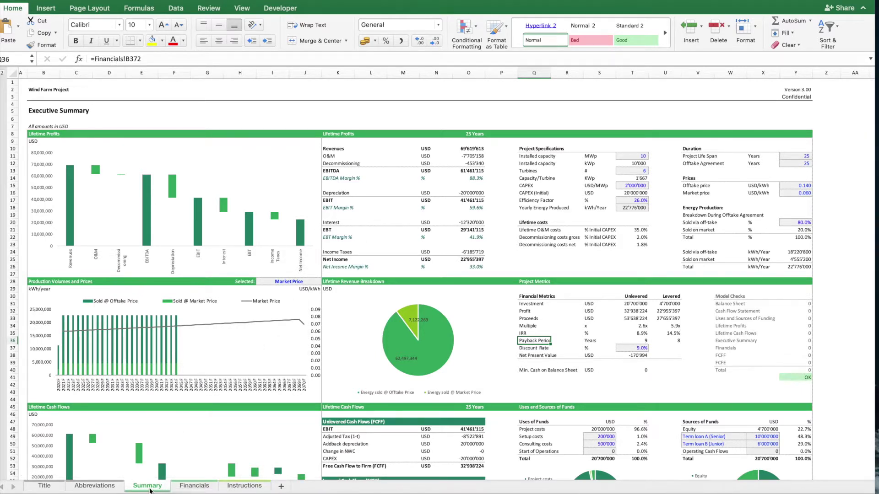
Glance at the Financials sheet, then select the Summary's Project Metrics table and check the Multiple formula.
click(194, 486)
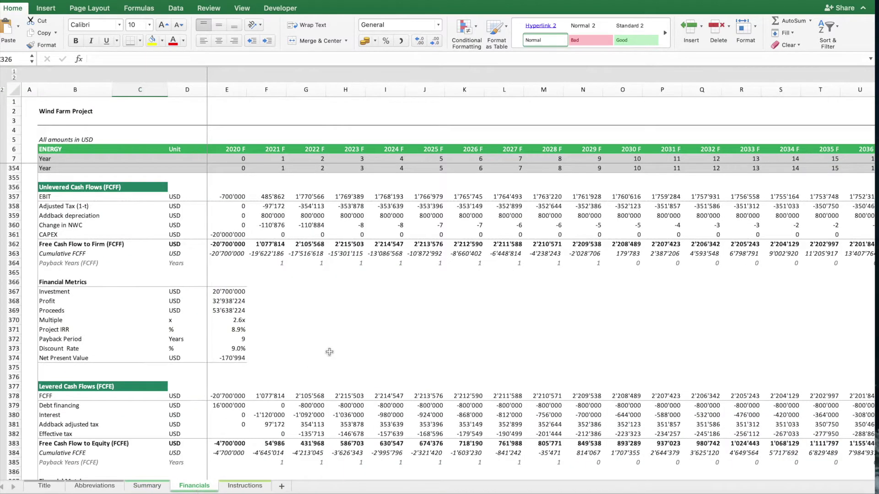
scroll(330, 352, down, 10)
scroll(330, 351, up, 4)
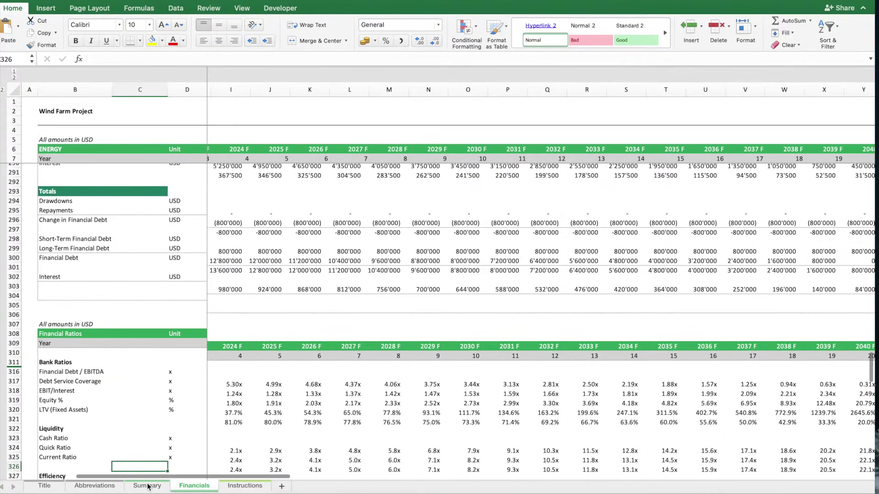
click(147, 486)
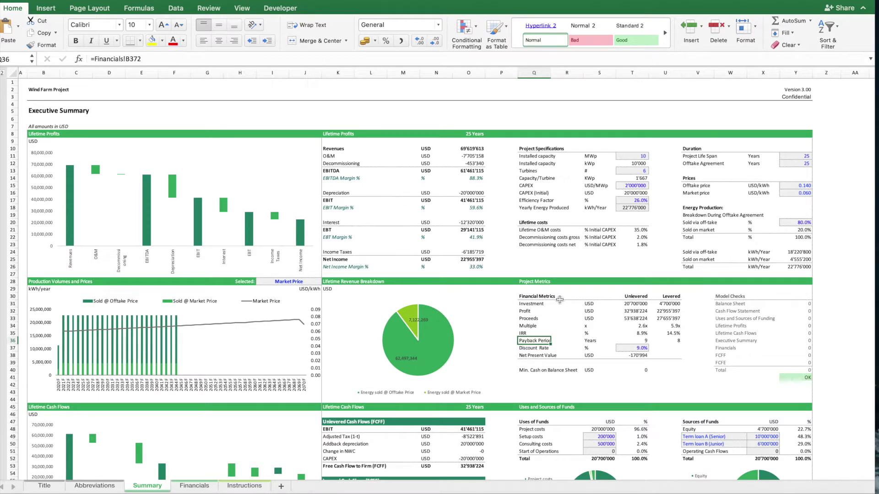
drag(536, 281, 665, 362)
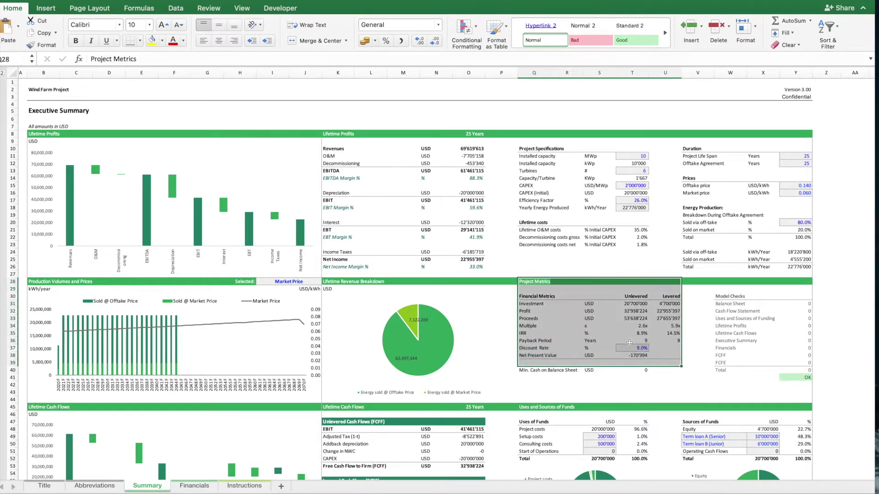
click(600, 326)
Scroll the Summary past the financial overview, sensitivity tables and tornado diagram to Model Assumptions.
scroll(579, 442, down, 12)
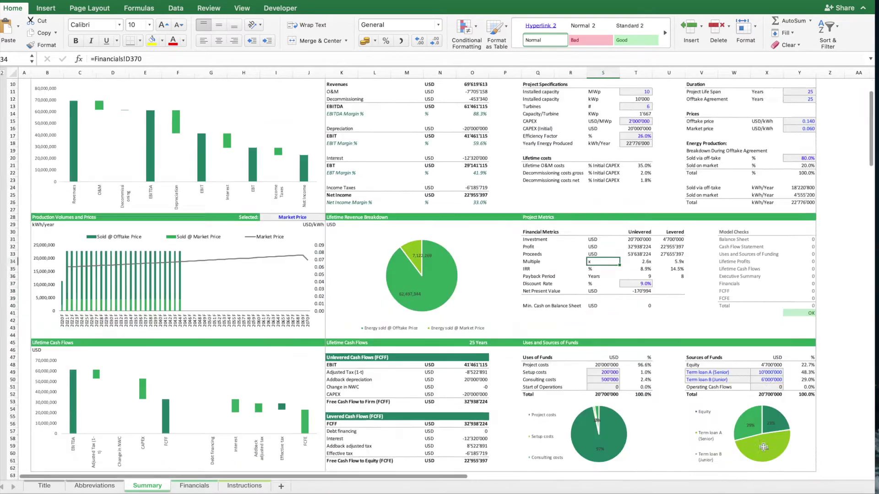
scroll(763, 447, down, 7)
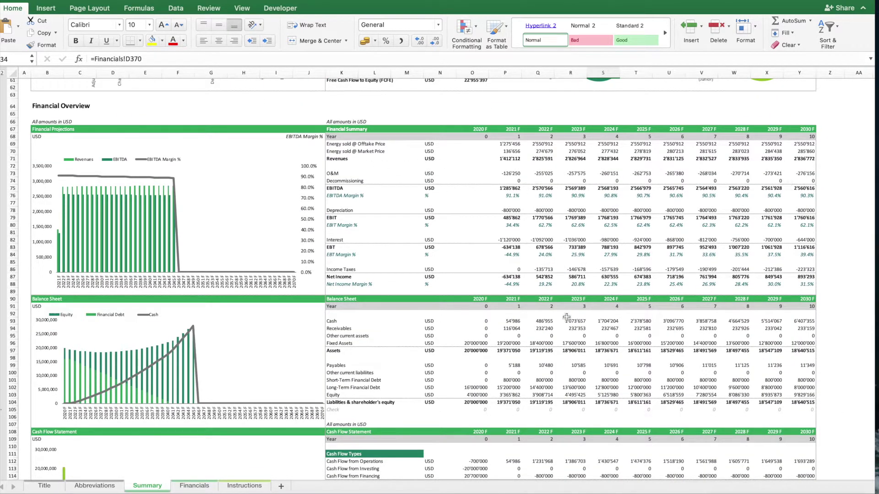
scroll(586, 348, down, 4)
scroll(586, 347, down, 8)
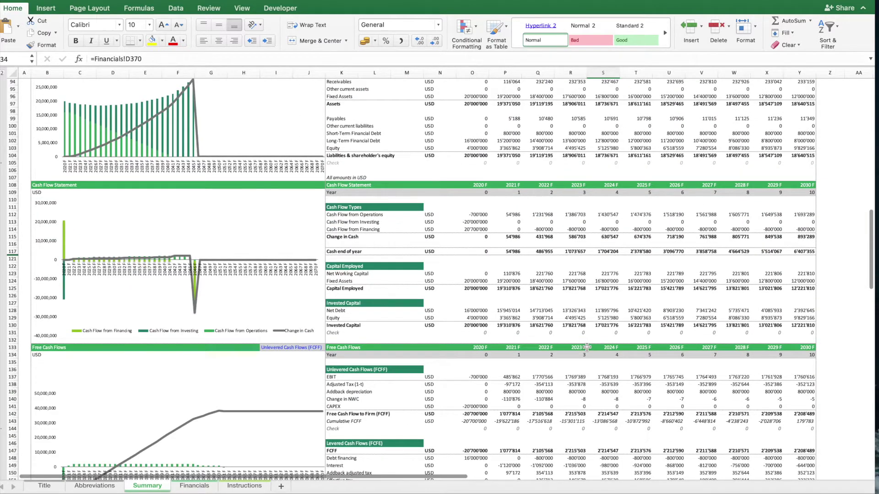
scroll(586, 348, down, 4)
scroll(587, 348, down, 20)
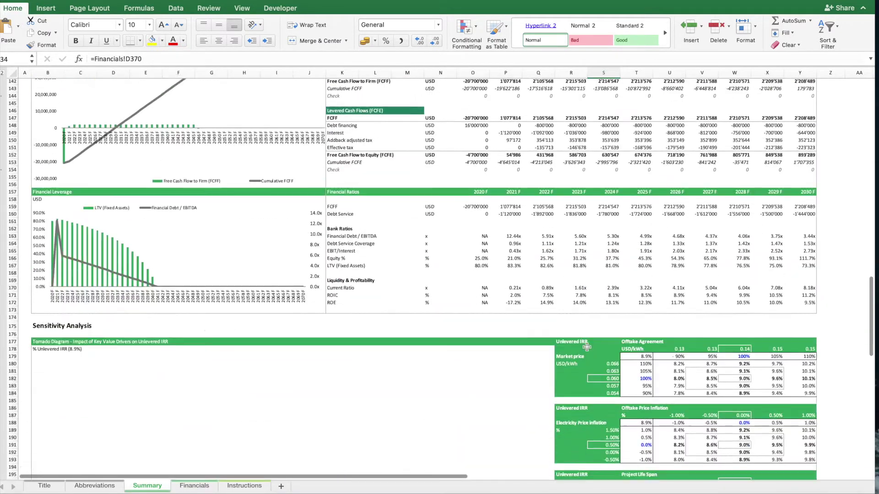
scroll(587, 348, up, 3)
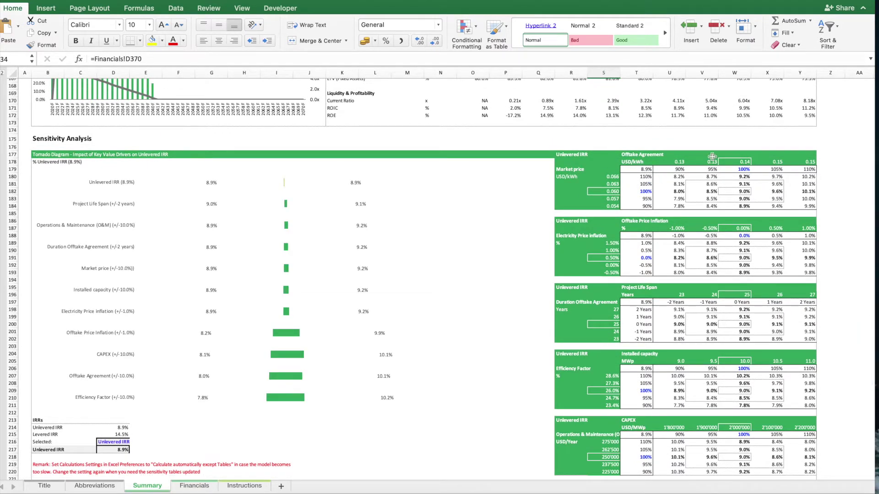
scroll(699, 162, down, 10)
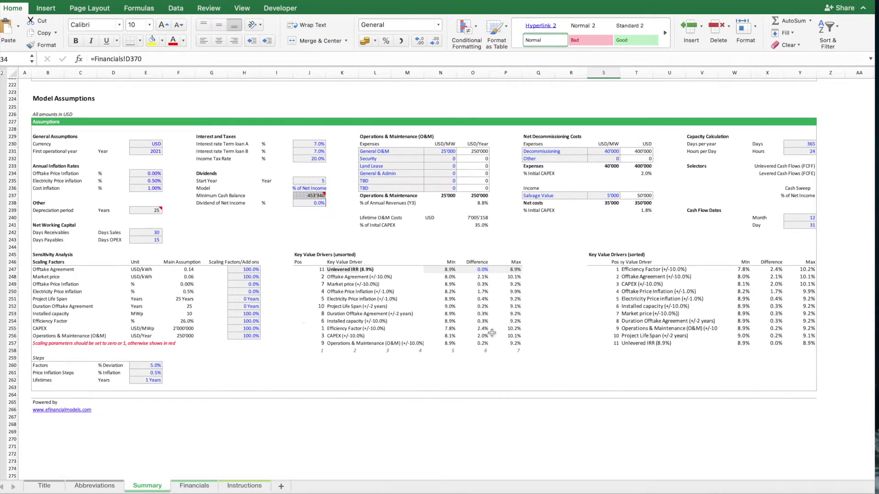
Scroll through the Financials sheet from energy production and O&M to the debt schedule, ratios and FCFE rows.
click(195, 484)
scroll(418, 276, up, 20)
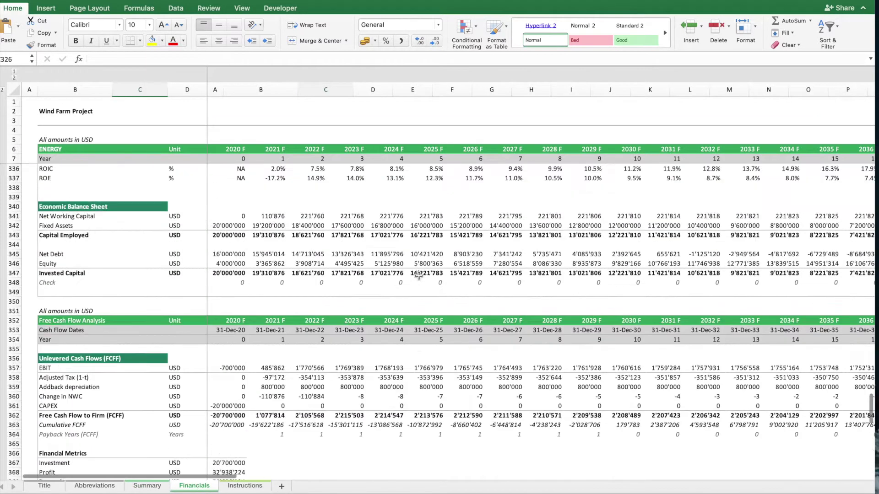
scroll(418, 276, up, 20)
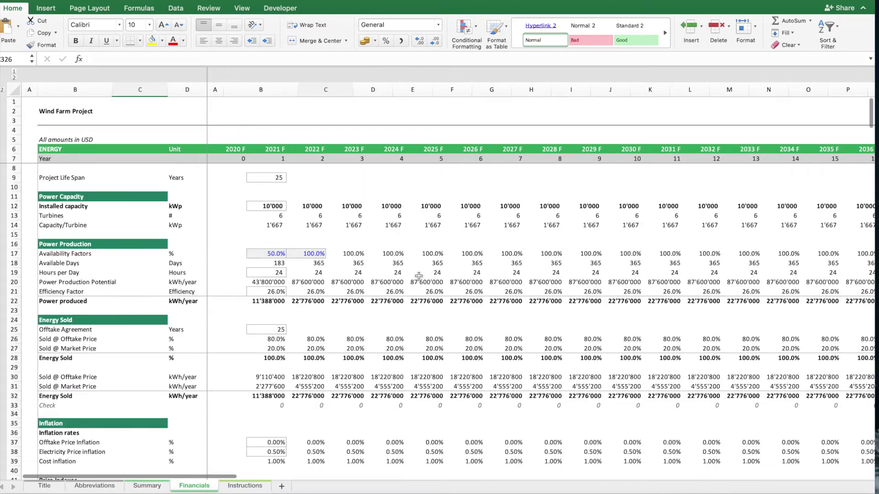
scroll(418, 276, down, 15)
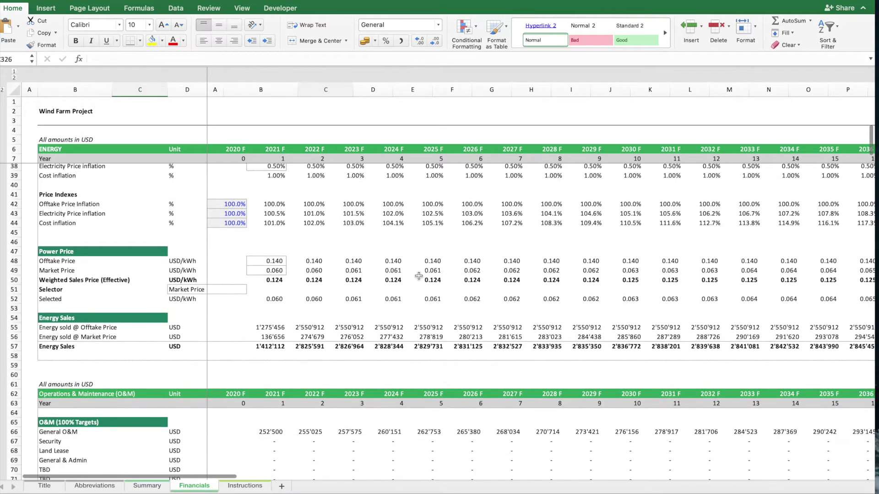
scroll(419, 276, up, 4)
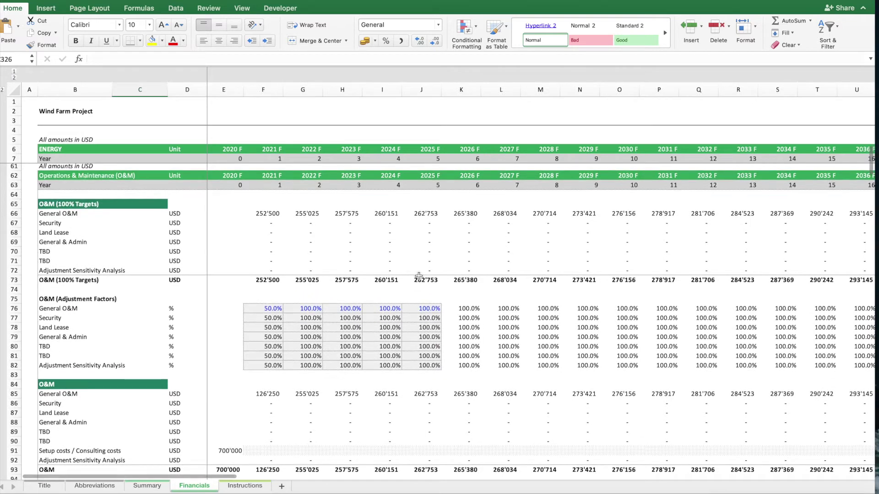
scroll(418, 276, down, 2)
scroll(419, 276, down, 2)
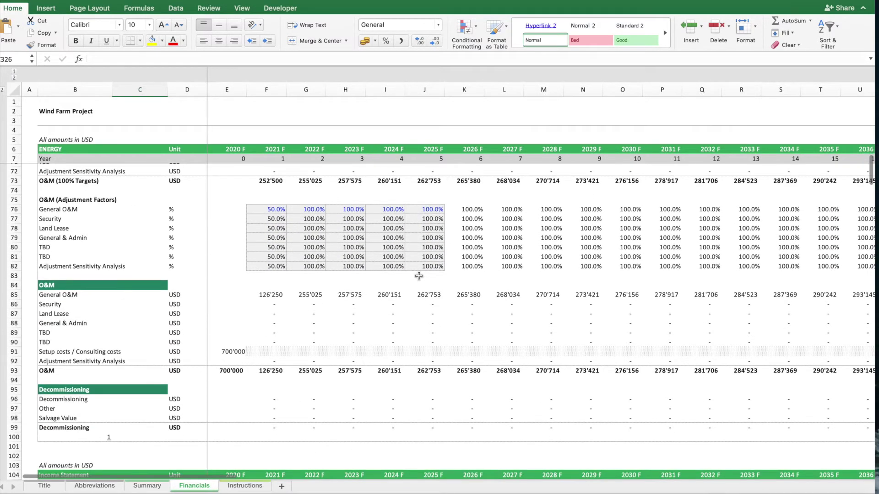
scroll(418, 276, up, 3)
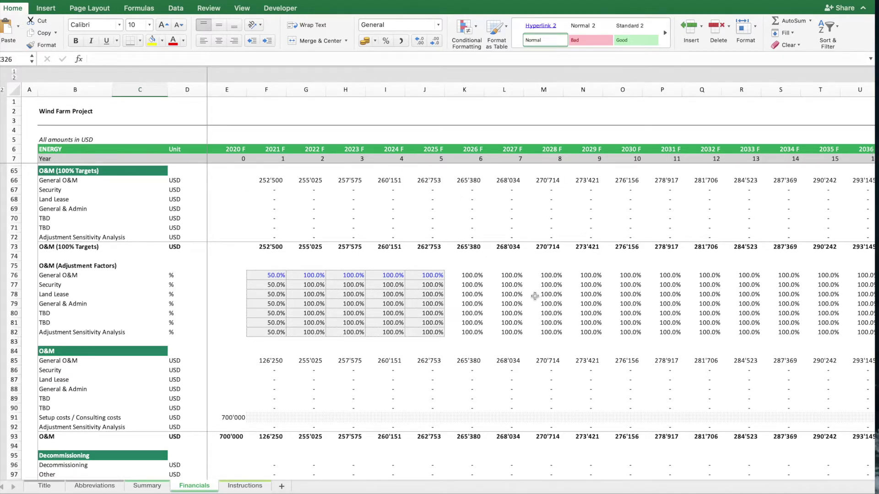
scroll(535, 296, down, 7)
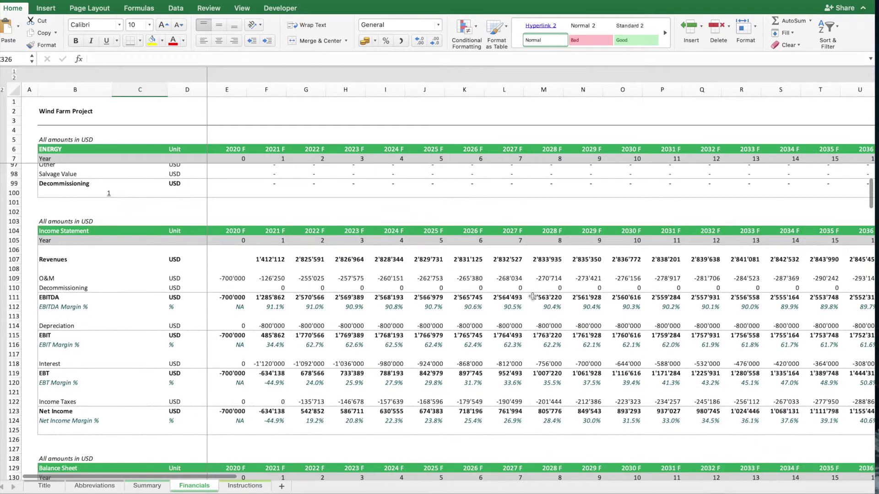
scroll(528, 296, down, 12)
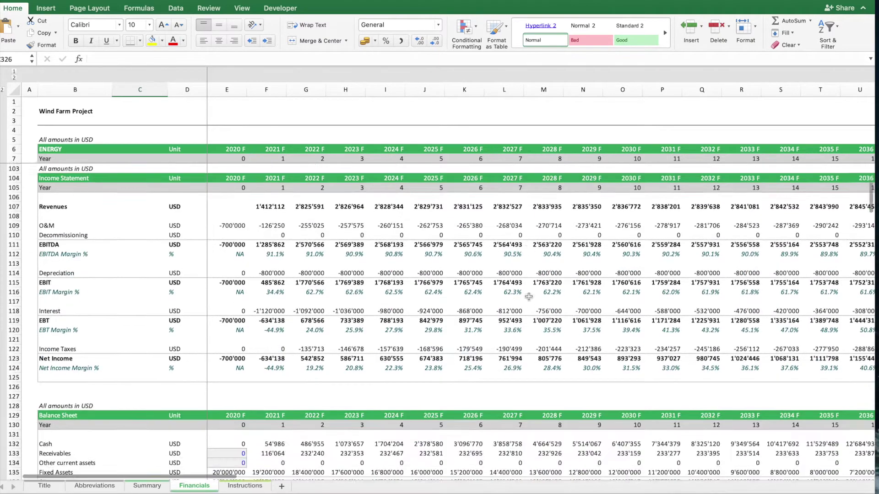
scroll(529, 296, down, 16)
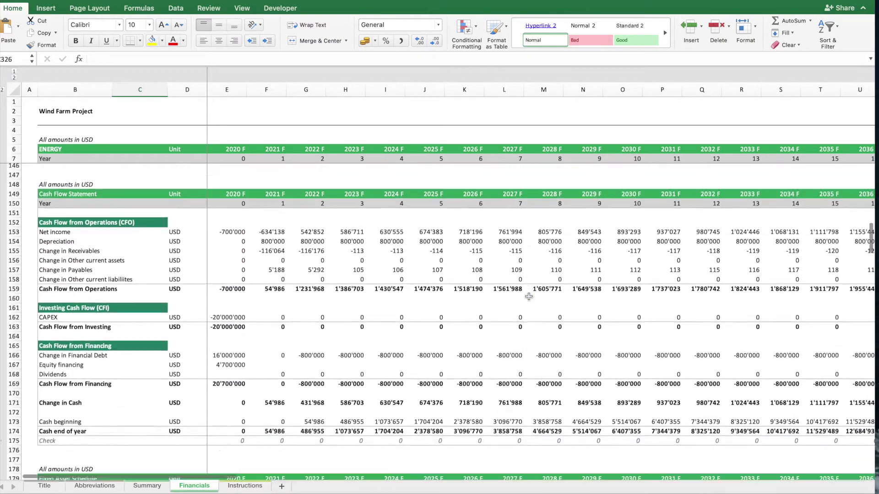
scroll(529, 297, down, 20)
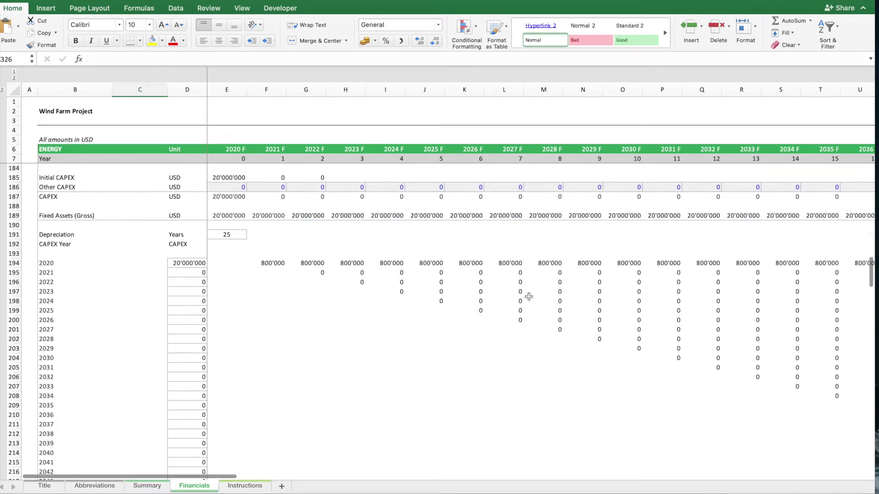
scroll(529, 297, down, 6)
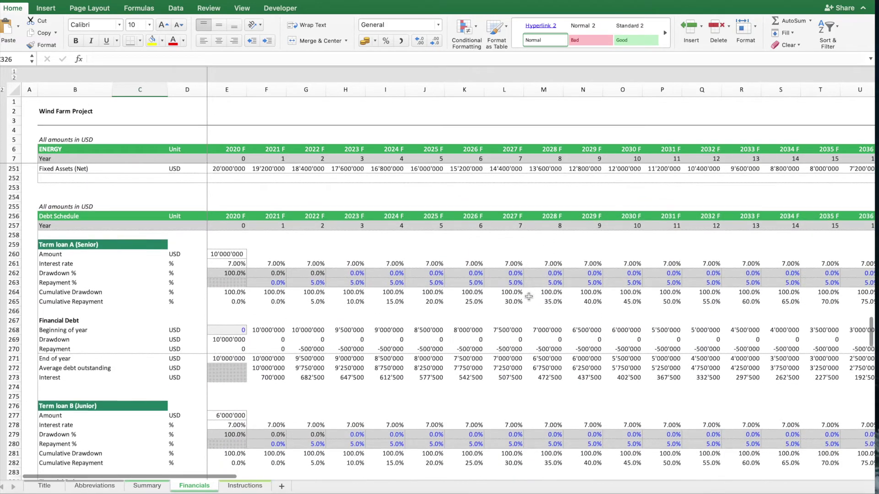
scroll(528, 297, up, 5)
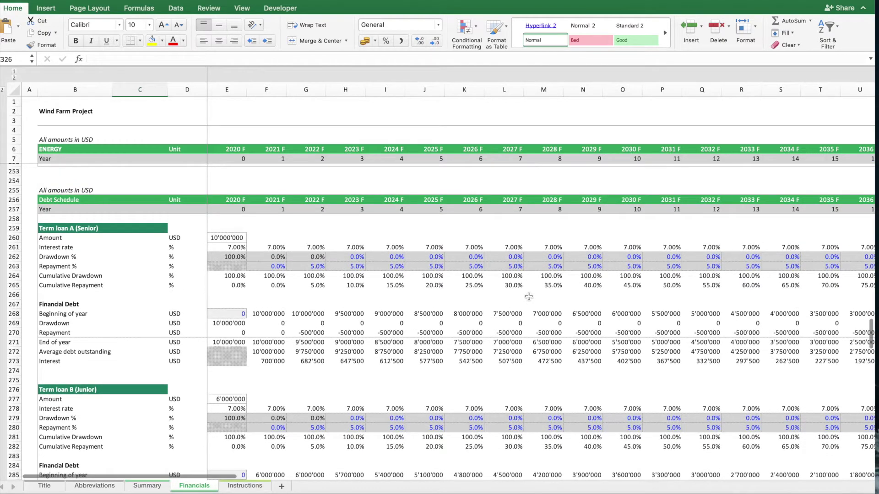
scroll(528, 296, down, 4)
scroll(529, 297, up, 3)
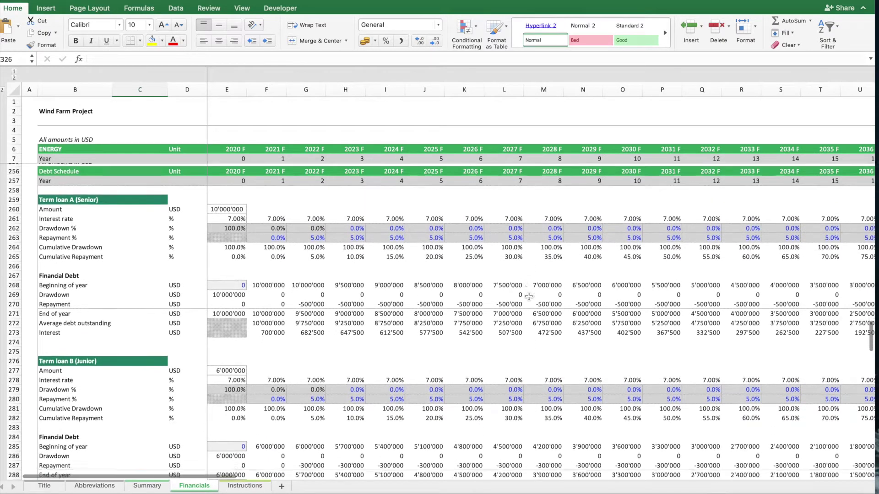
scroll(529, 296, down, 15)
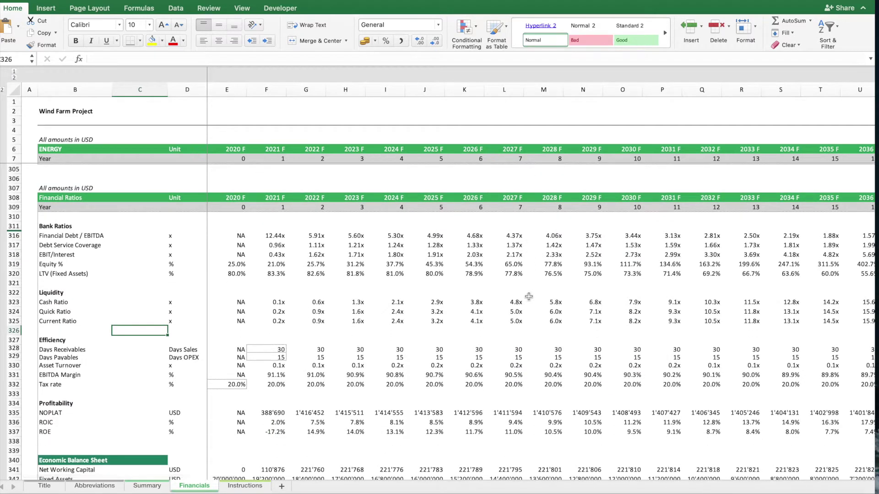
scroll(529, 297, down, 12)
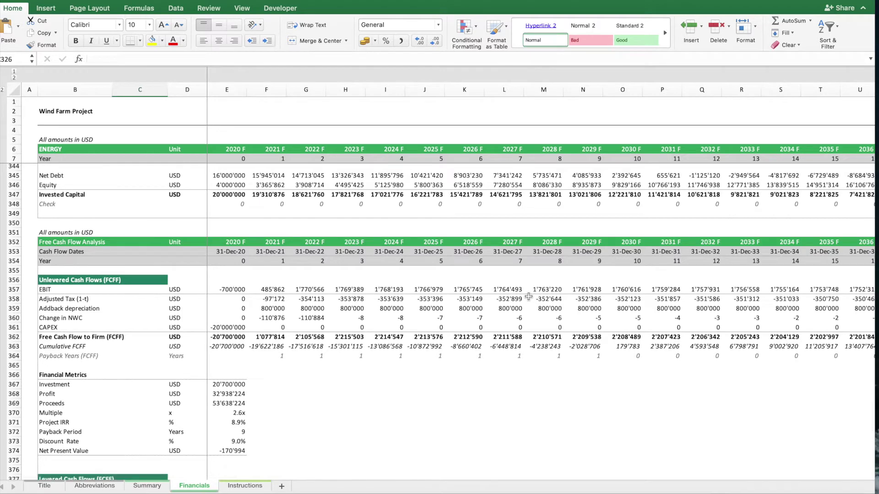
scroll(529, 296, down, 8)
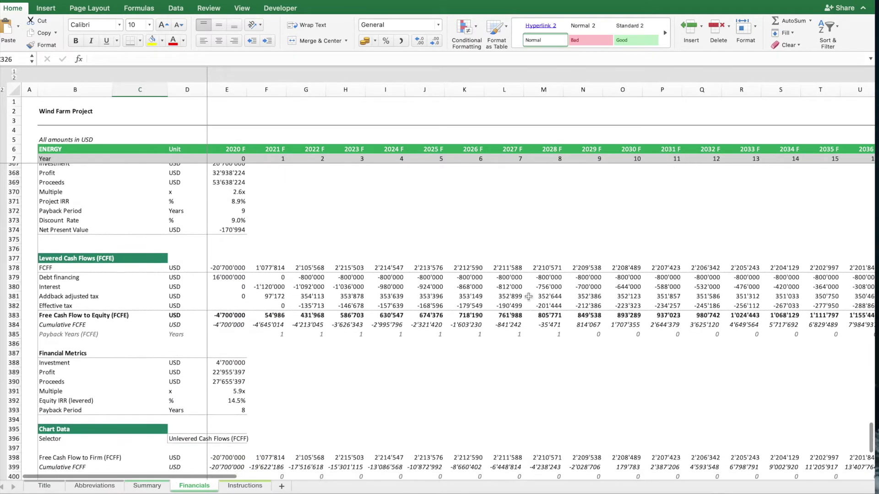
On the Summary sheet, enter 20 MWp installed capacity and 14 turbines, giving 1'429 kWp per turbine.
key(ctrl+Page_Up)
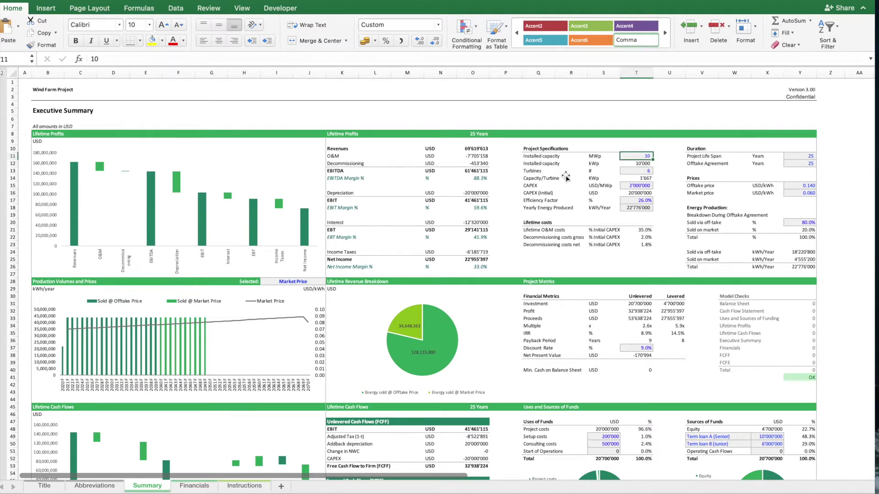
text(2)
key(Return)
key(Return)
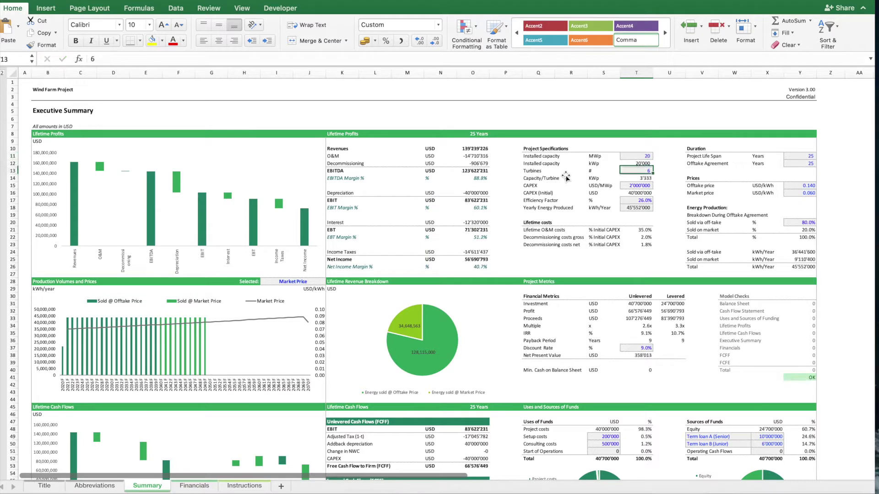
text(10)
key(Return)
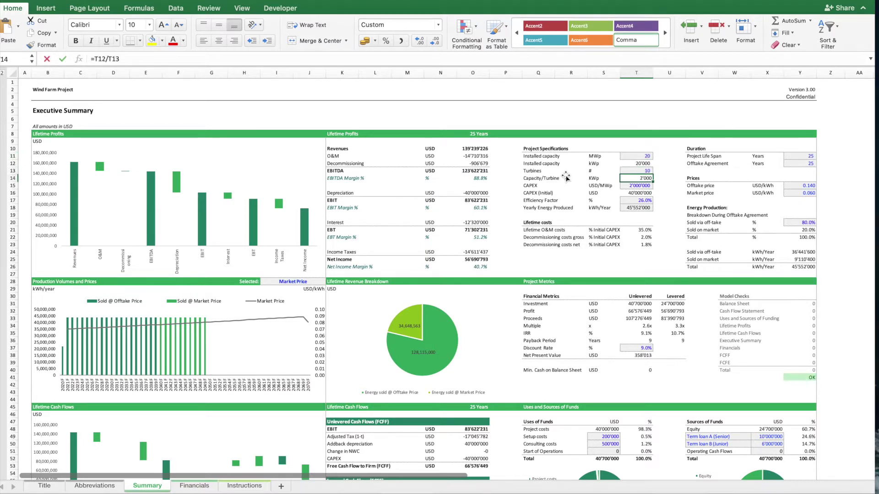
key(Up)
text(1)
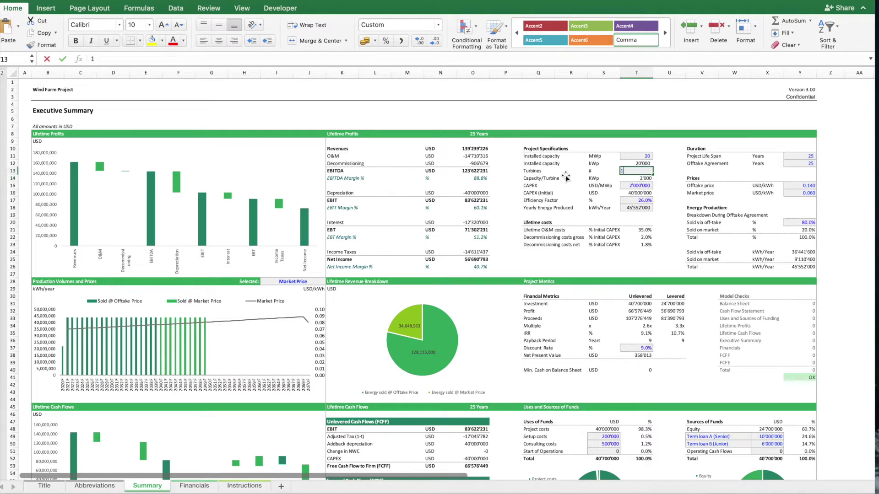
text(4)
key(Return)
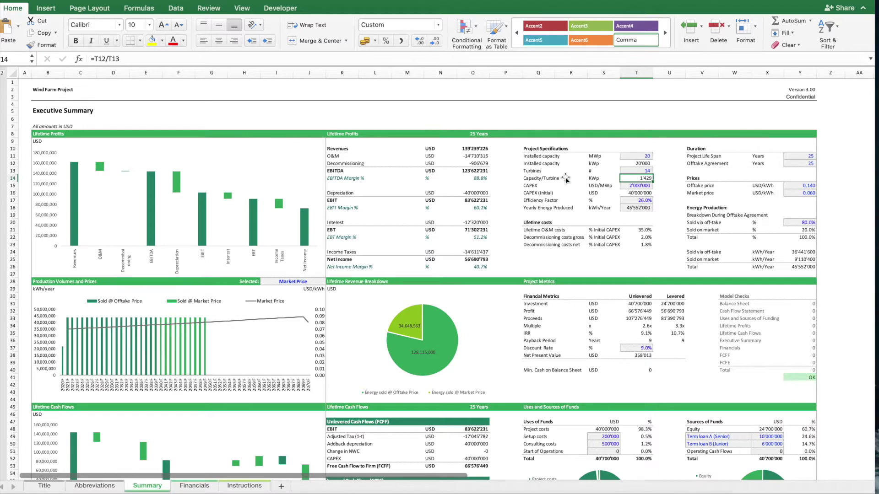
click(604, 185)
Set CAPEX to 2'100'000 USD/MWp and the efficiency factor to 25%.
click(643, 187)
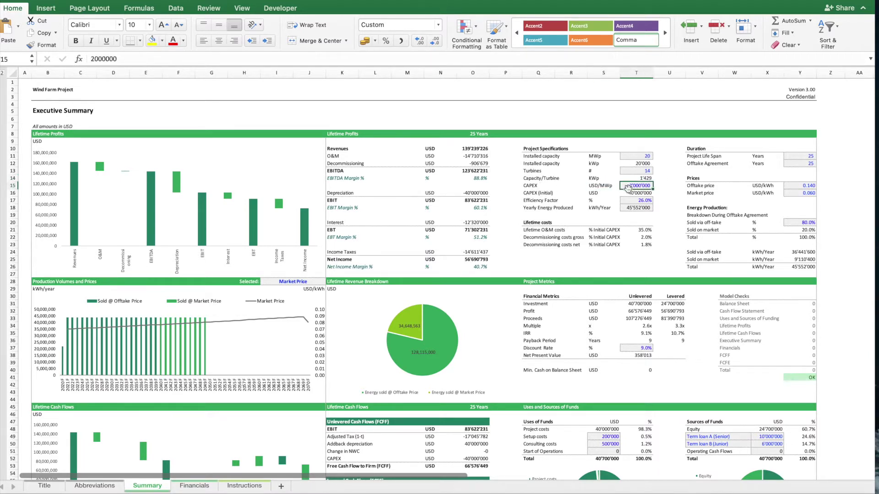
text(2'100'000)
key(Return)
key(Return)
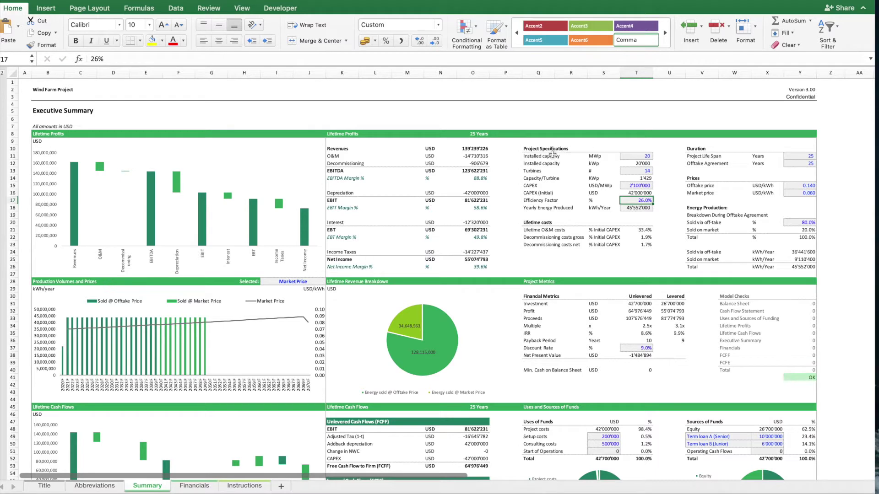
click(640, 193)
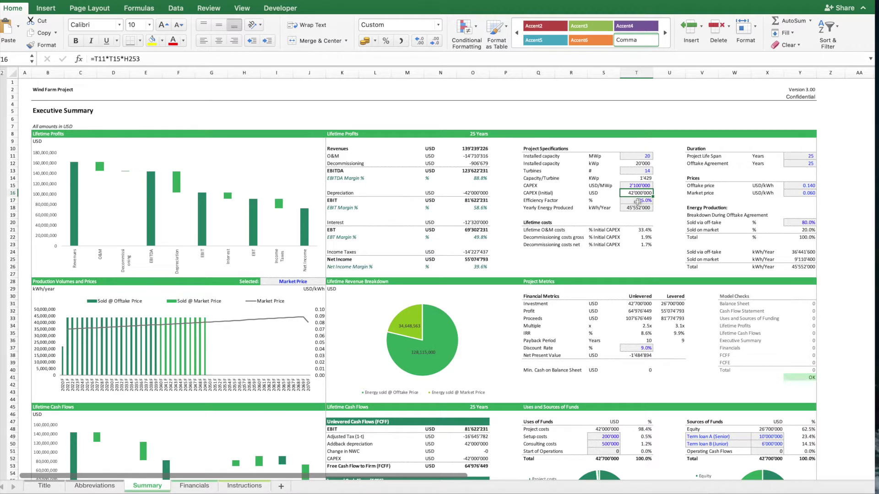
click(639, 201)
text(2)
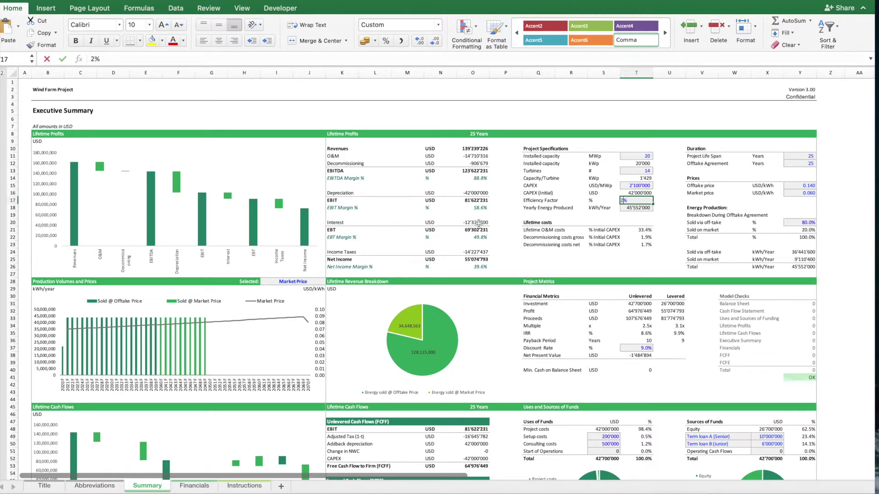
text(5)
key(Return)
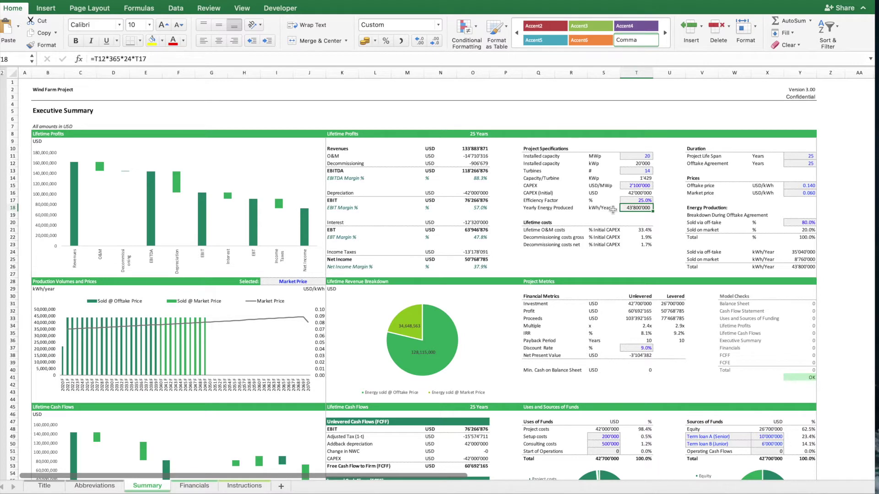
click(613, 210)
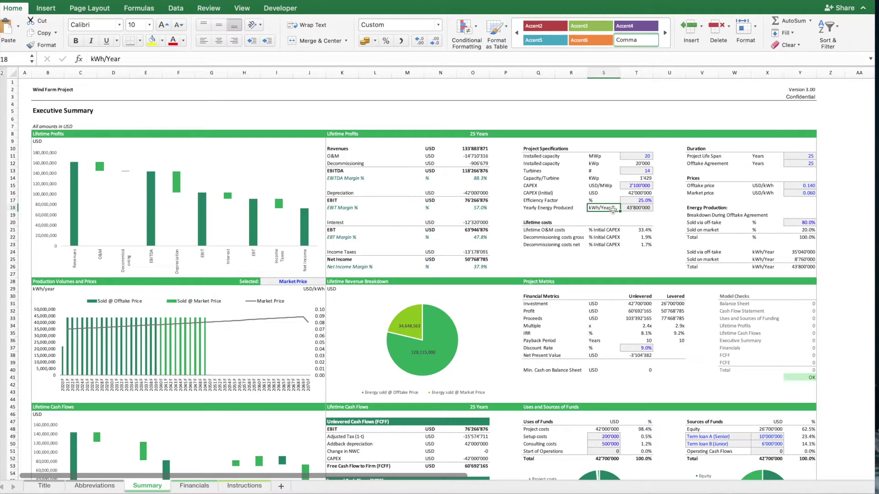
Extend the project life span to 30 years.
click(793, 157)
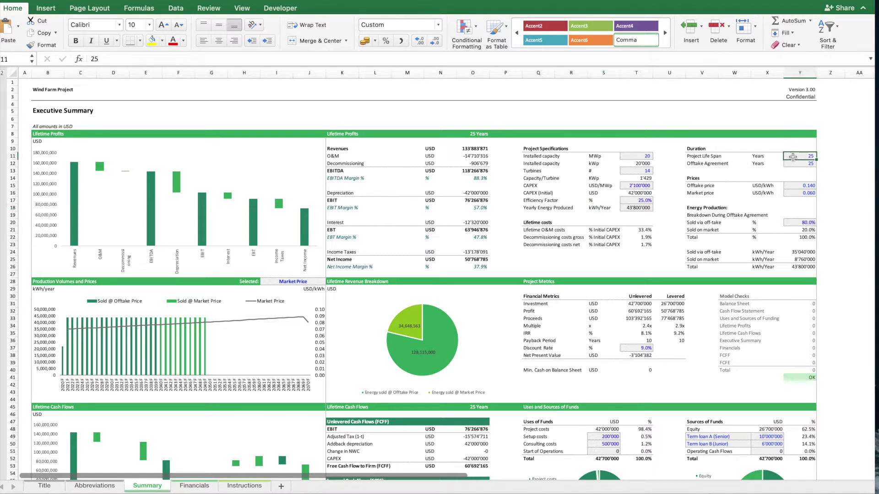
text(30)
key(Return)
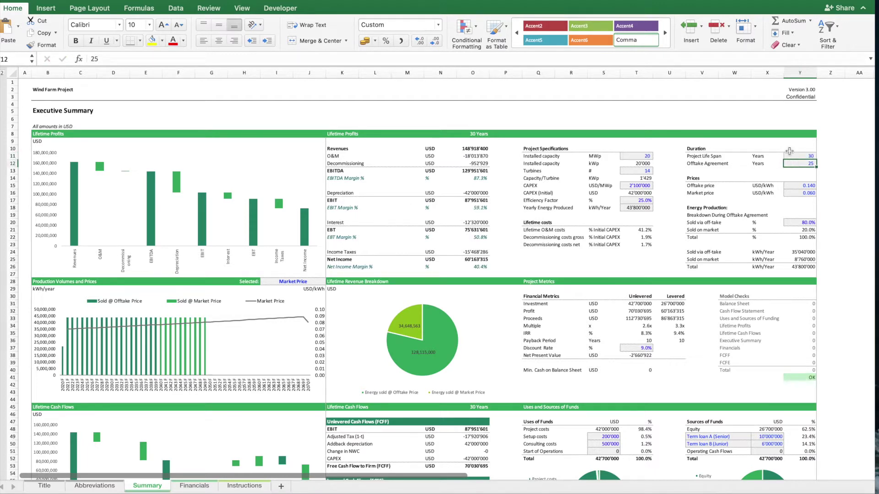
click(794, 156)
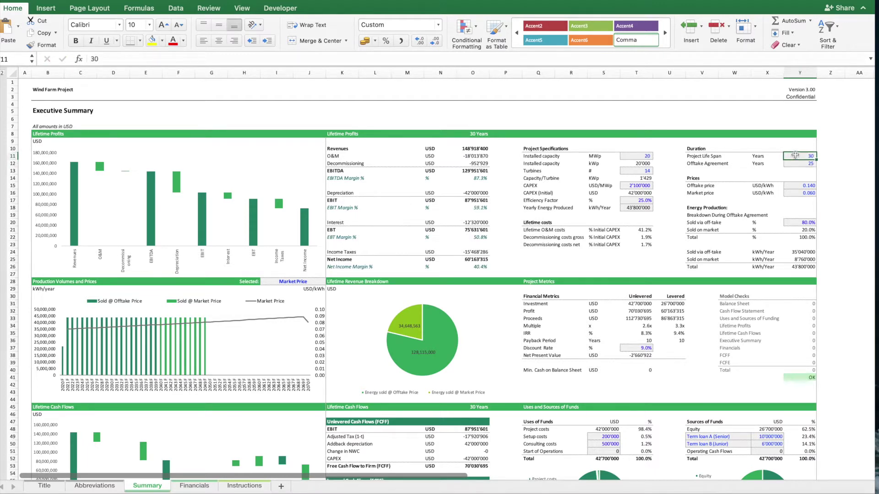
click(207, 486)
scroll(616, 237, right, 10)
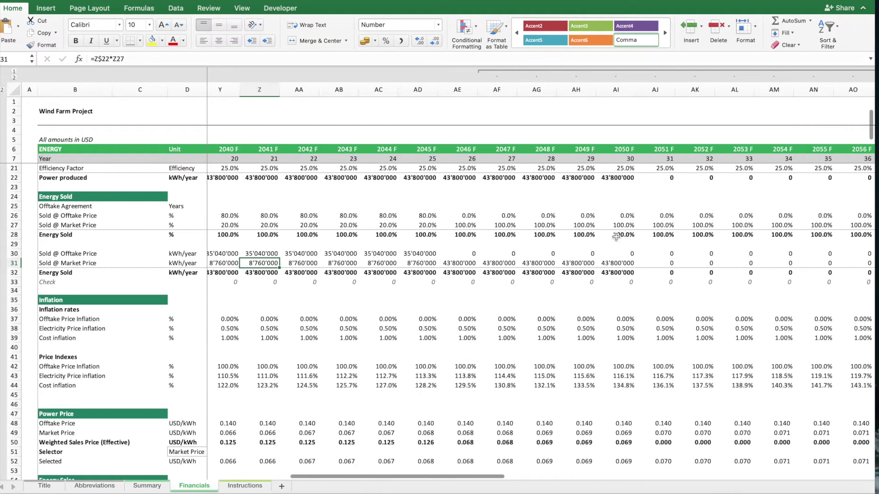
scroll(616, 236, left, 15)
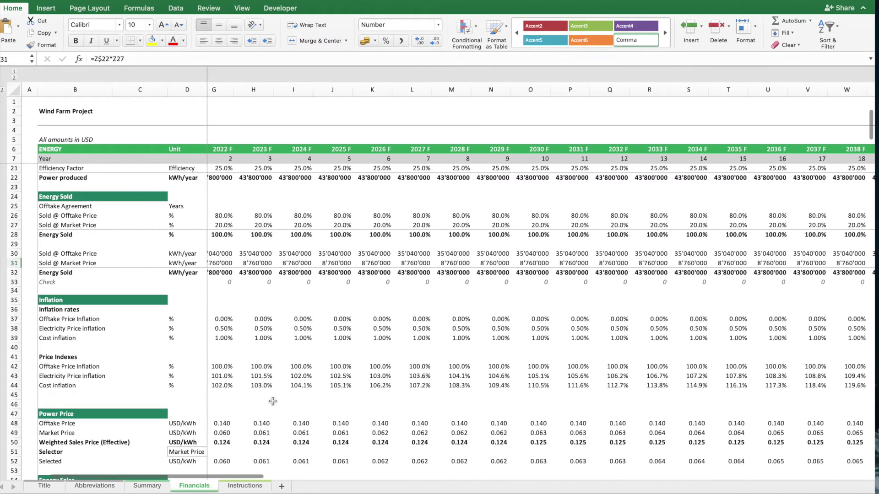
key(ctrl+Page_Up)
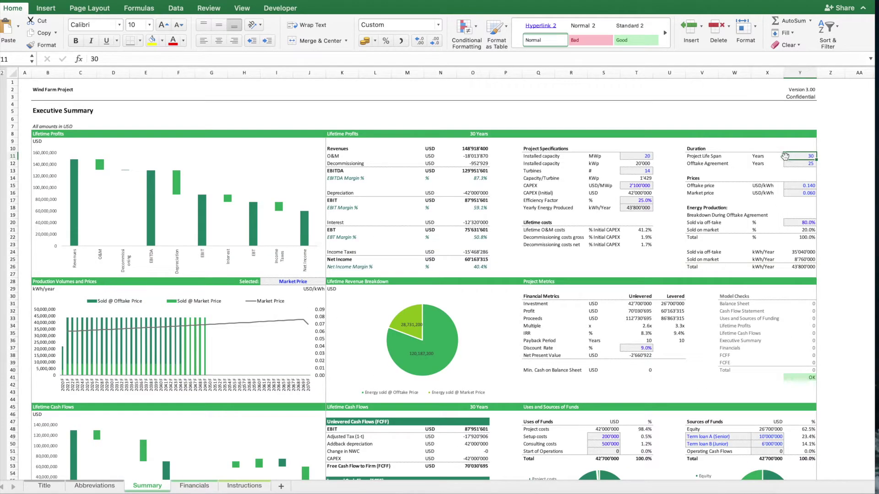
Enter a 20-year offtake agreement in Y12 and a 0.150 USD/kWh offtake price in Y15.
click(796, 163)
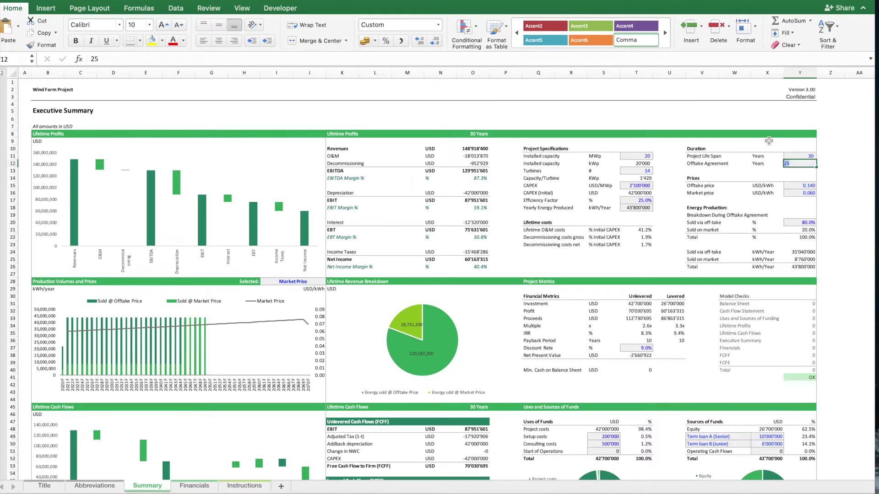
text(2)
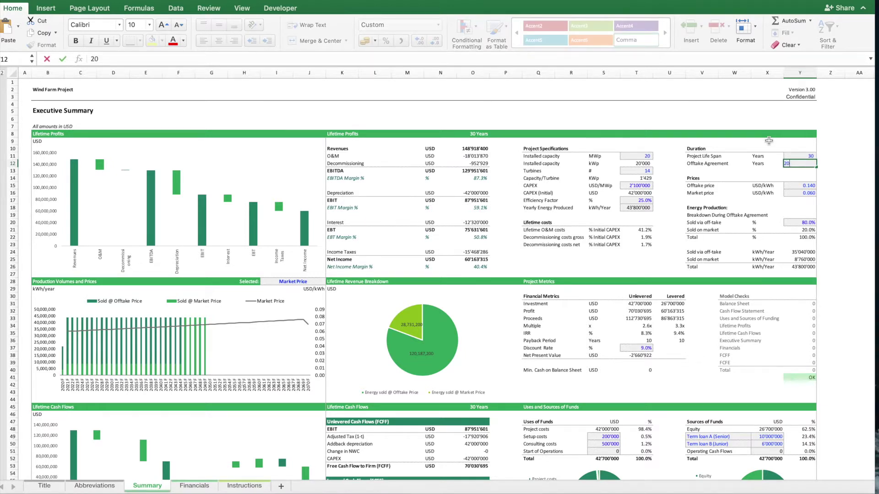
key(Return)
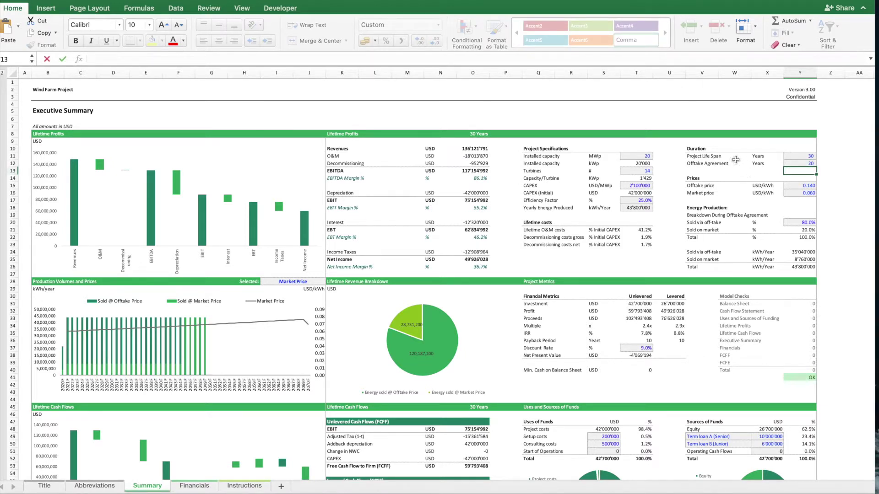
key(Down)
key(Down)
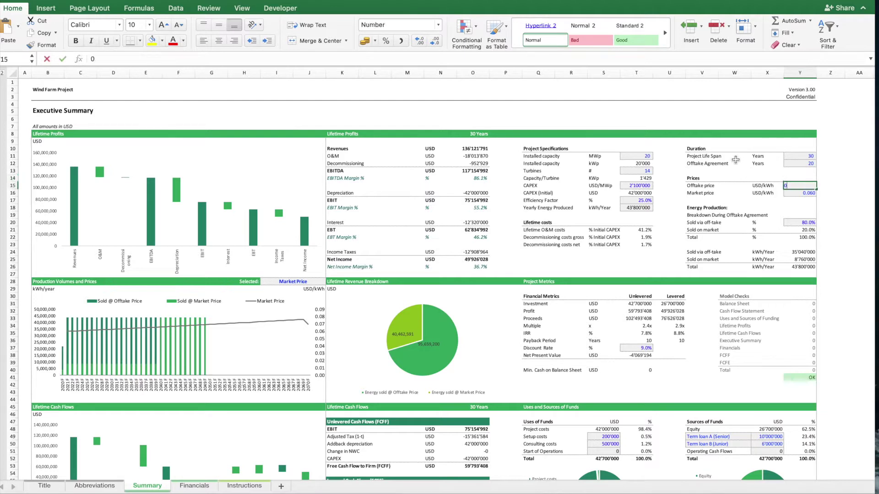
text(0.)
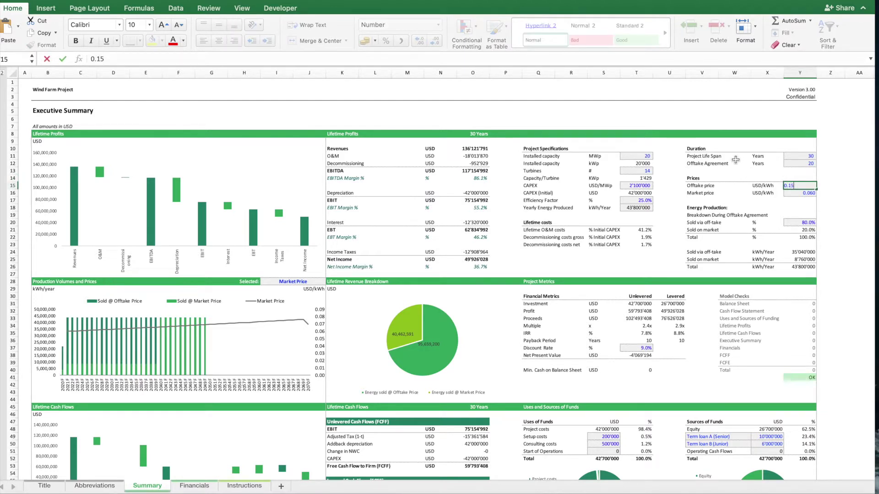
text(15)
key(Return)
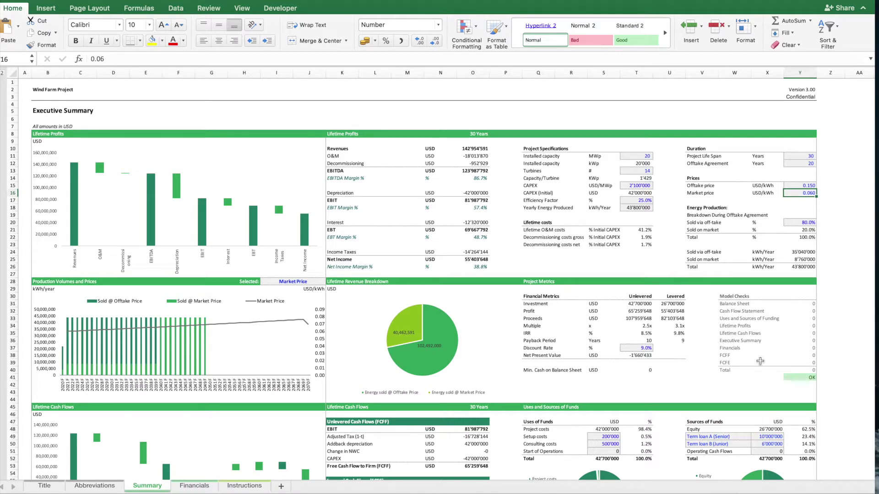
click(797, 251)
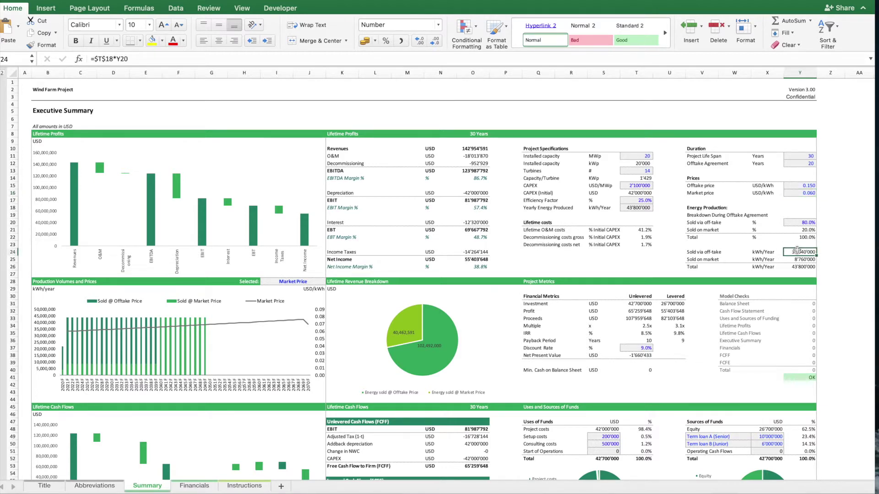
Change the market price in Y16 to 0.050 USD/kWh and Sold via off-take in Y20 to 100%.
click(803, 193)
click(109, 59)
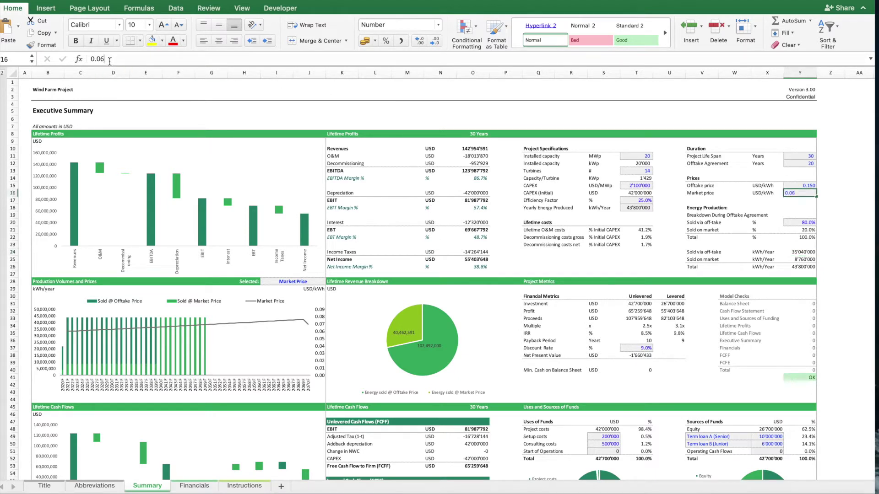
text(5)
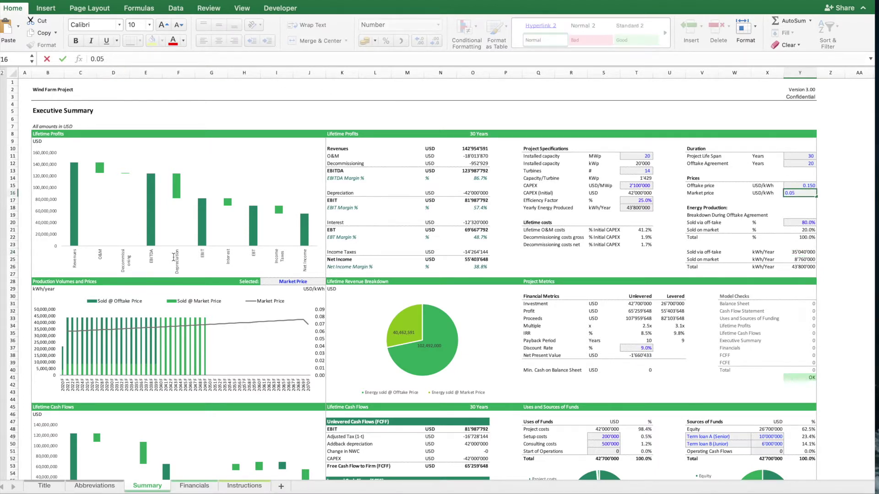
key(Return)
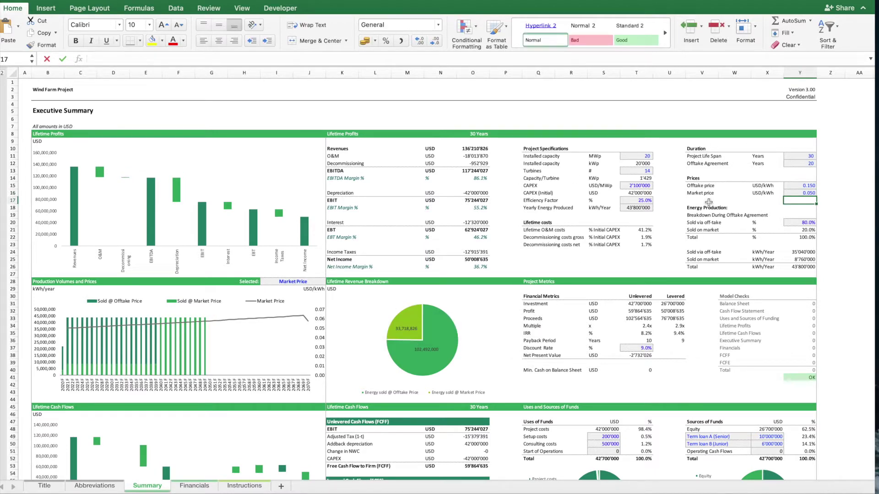
click(811, 222)
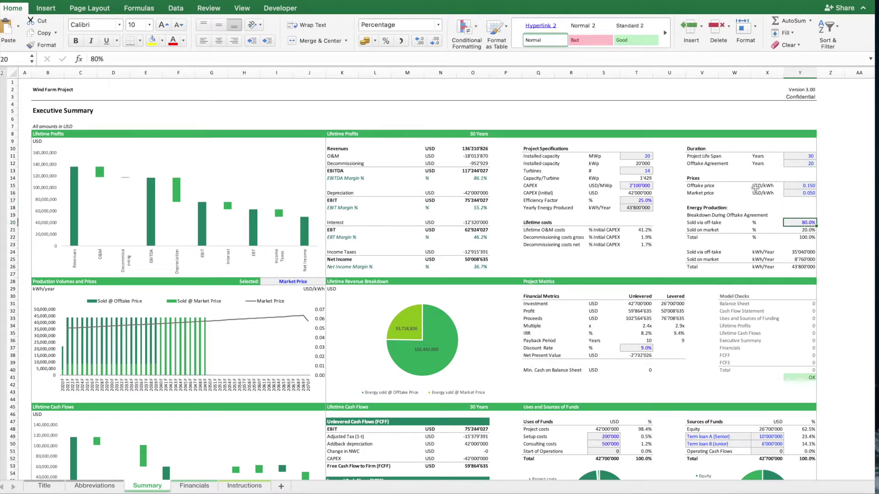
text(1)
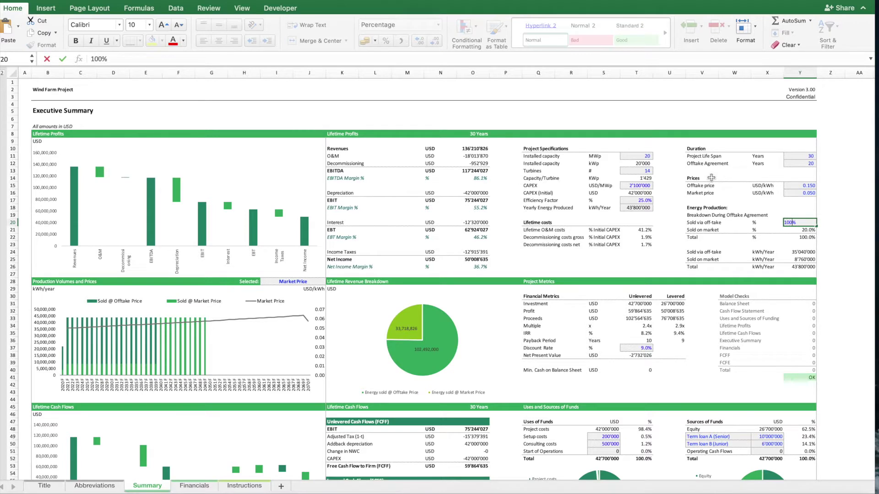
key(Return)
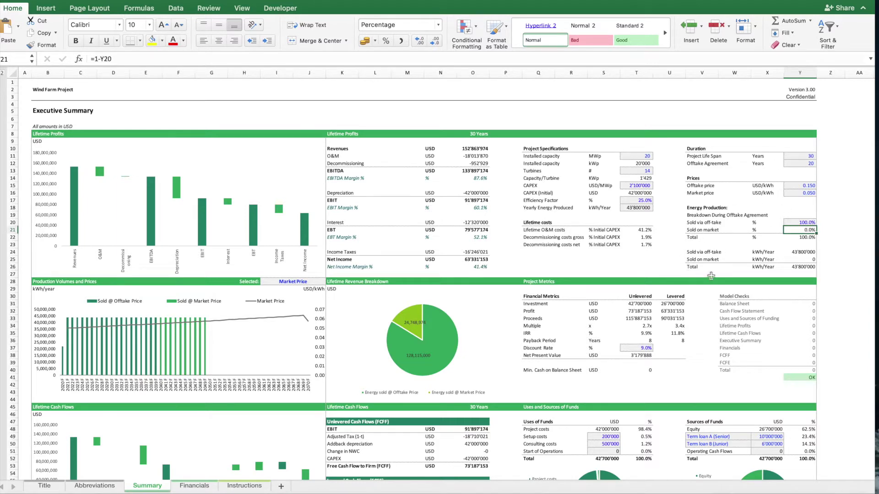
click(199, 487)
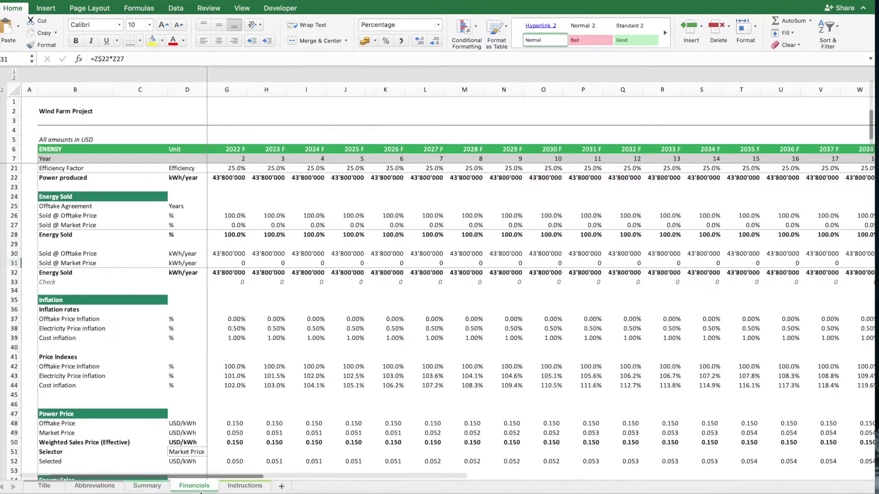
click(228, 251)
key(Right)
key(Right)
key(Right)
key(Right)
key(Right)
key(Right)
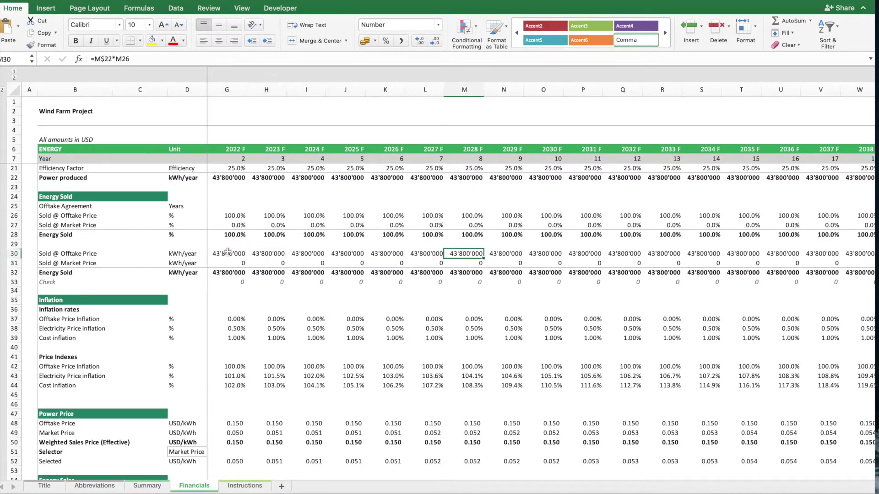
key(Right)
key(Right)
key(Right)
key(Right)
key(Right)
key(Right)
key(Right)
key(Right)
key(Right)
key(Right)
key(Right)
key(Right)
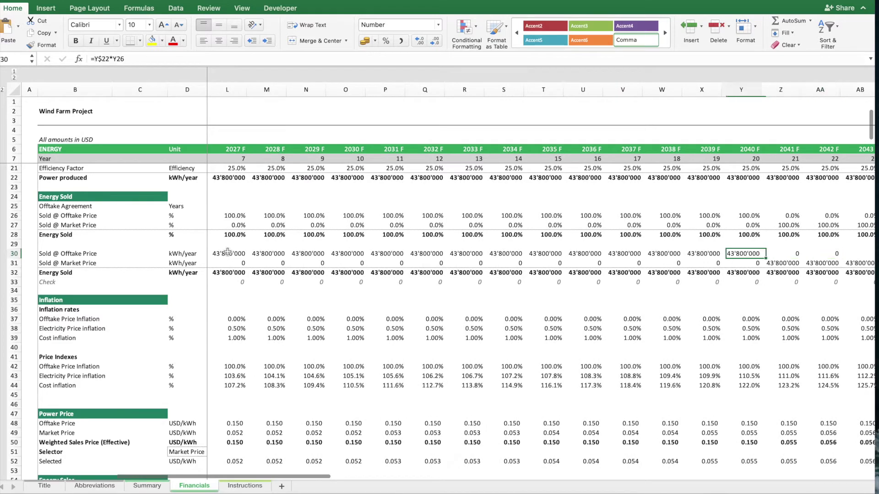
key(Right)
key(Down)
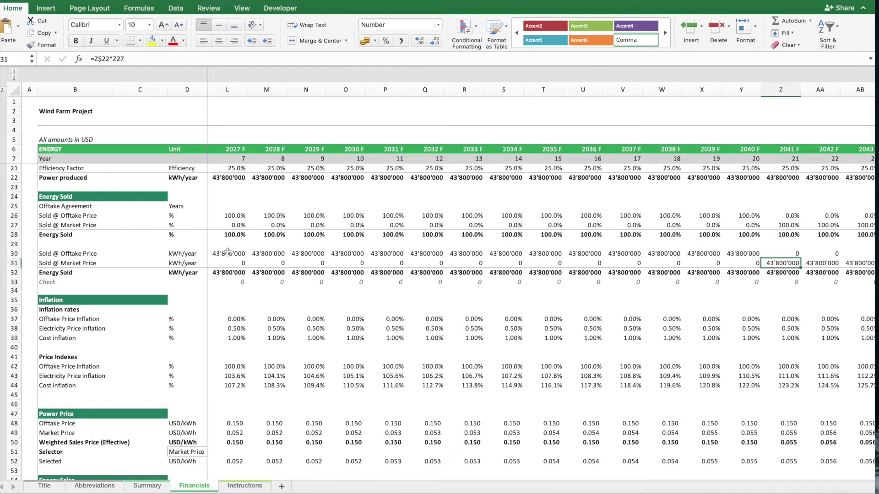
key(Right)
key(Right)
key(Right)
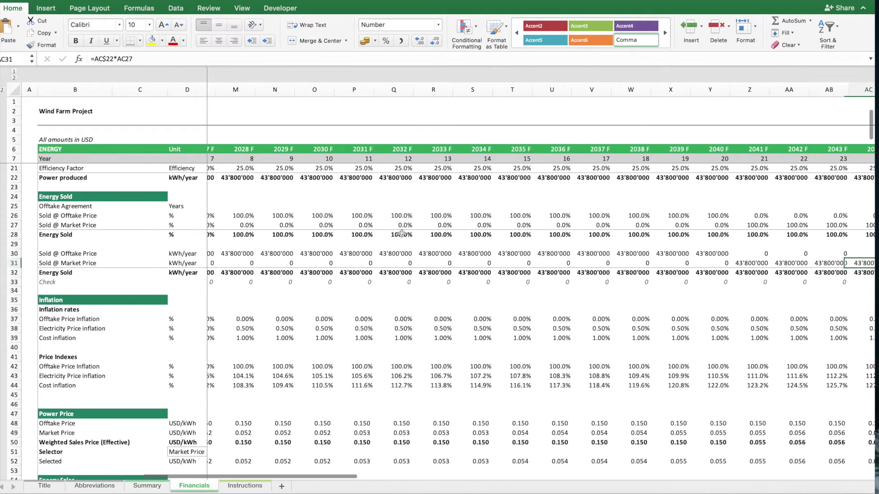
scroll(402, 234, right, 3)
key(Left)
key(Left)
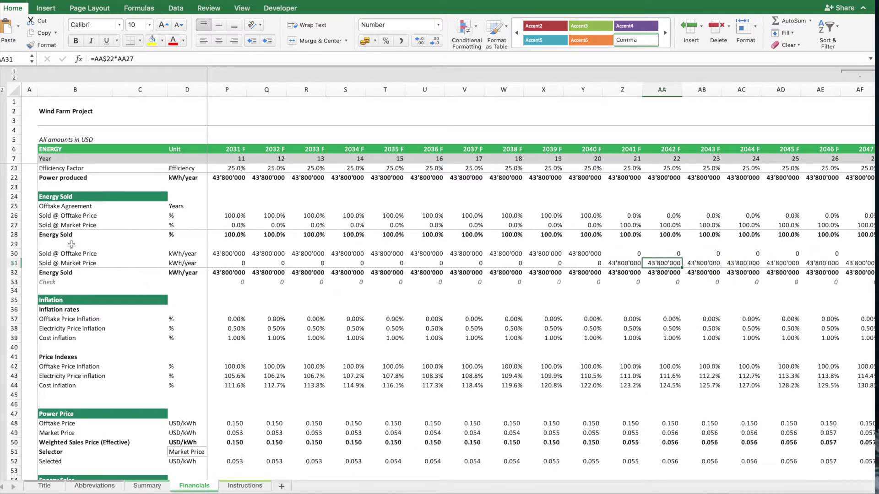
drag(54, 255, 192, 273)
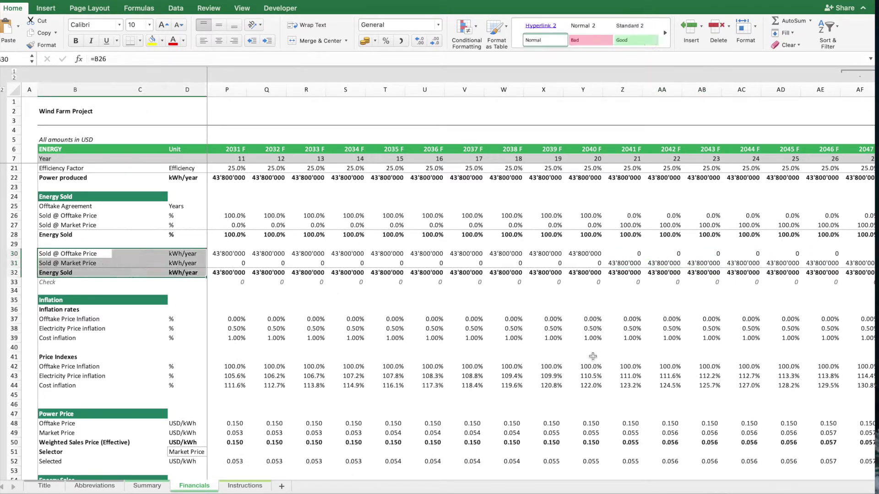
Inspect the 2040 offtake and 2041 and 2050 market Energy Sales formulas, then return to the Summary sheet.
scroll(593, 356, down, 6)
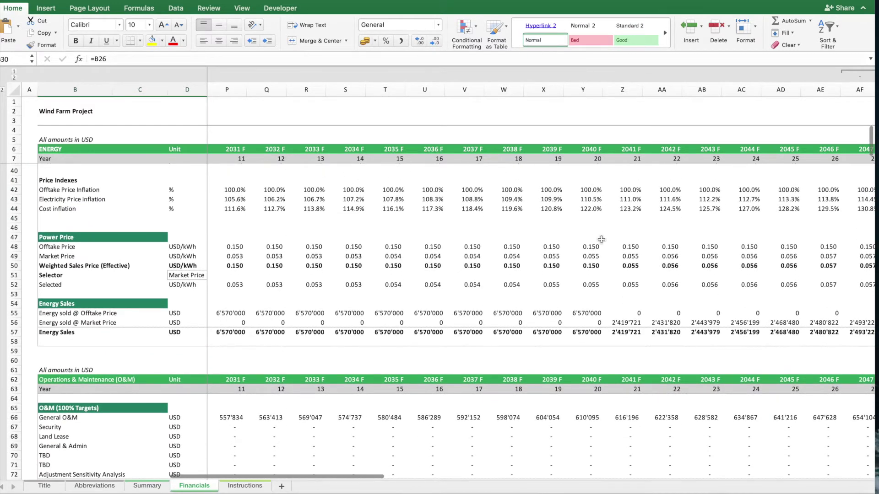
click(571, 313)
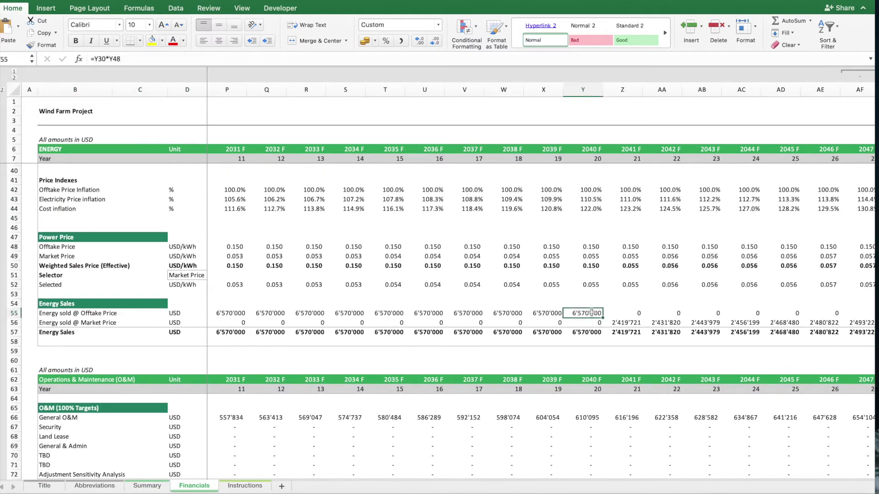
click(623, 323)
click(575, 312)
click(614, 324)
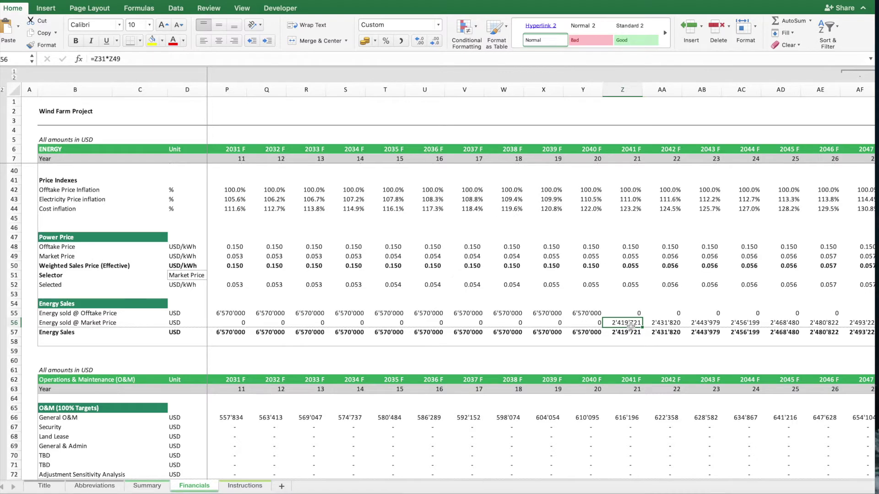
scroll(631, 325, right, 8)
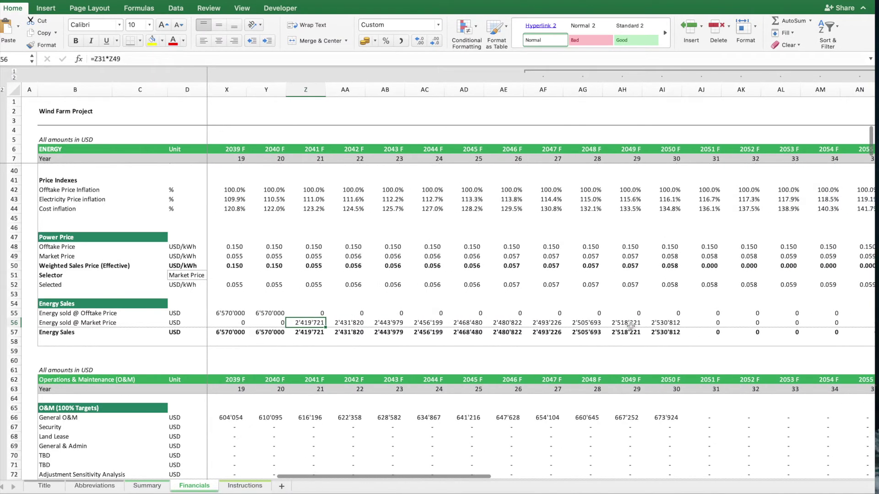
click(659, 322)
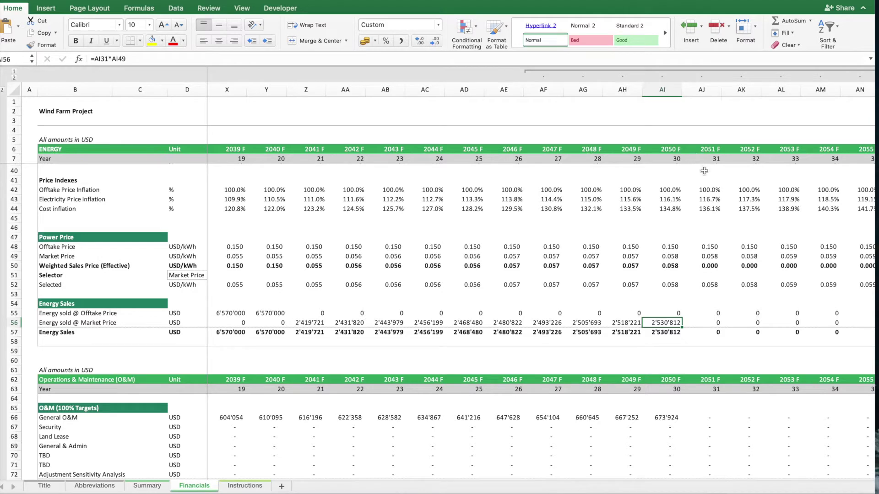
click(147, 486)
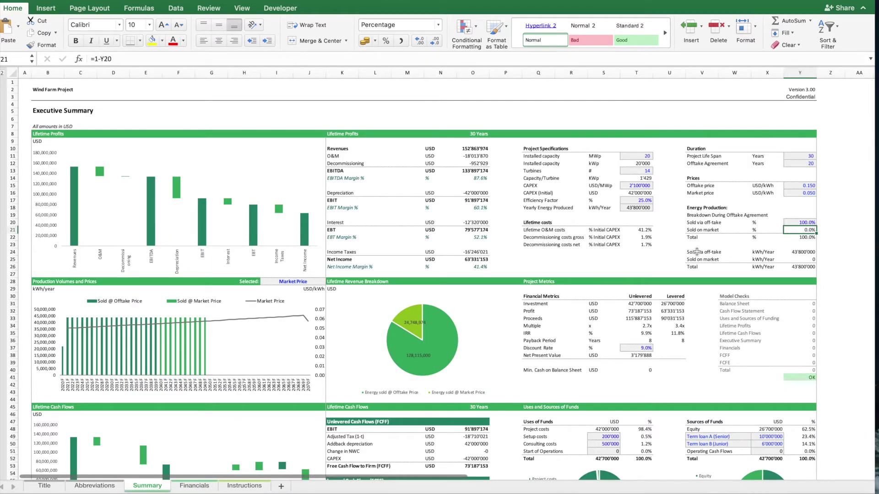
scroll(697, 251, down, 20)
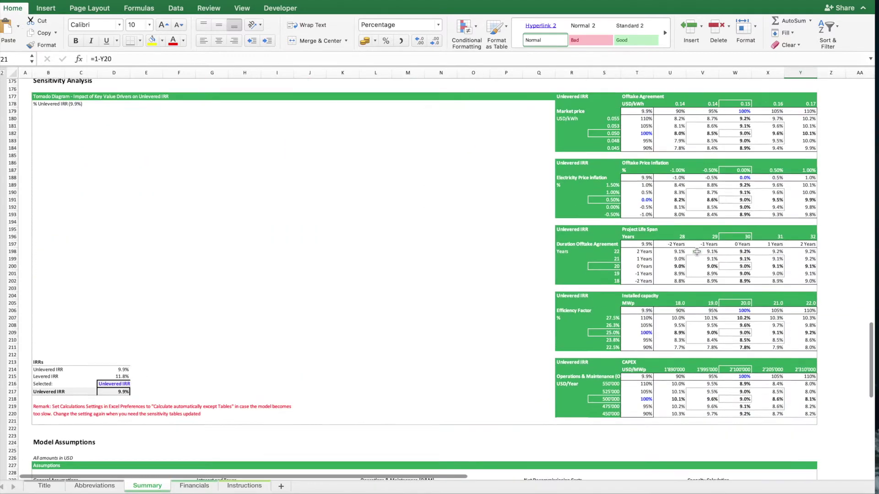
scroll(696, 251, down, 5)
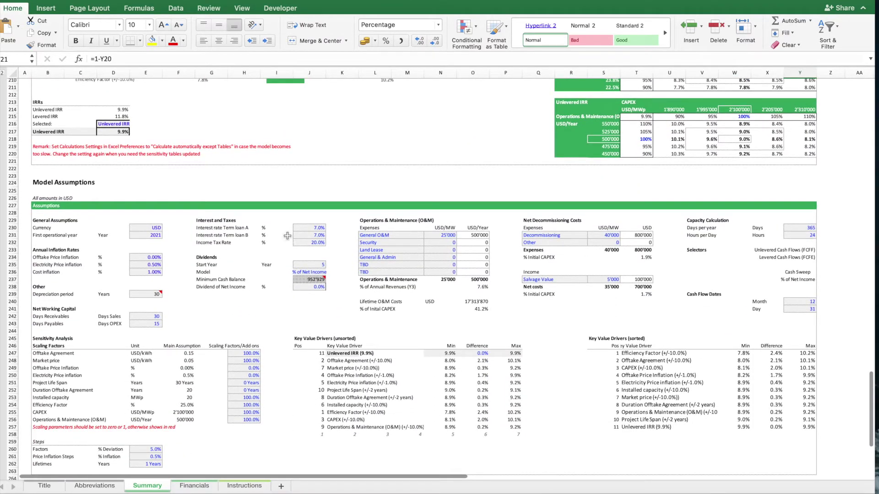
click(52, 257)
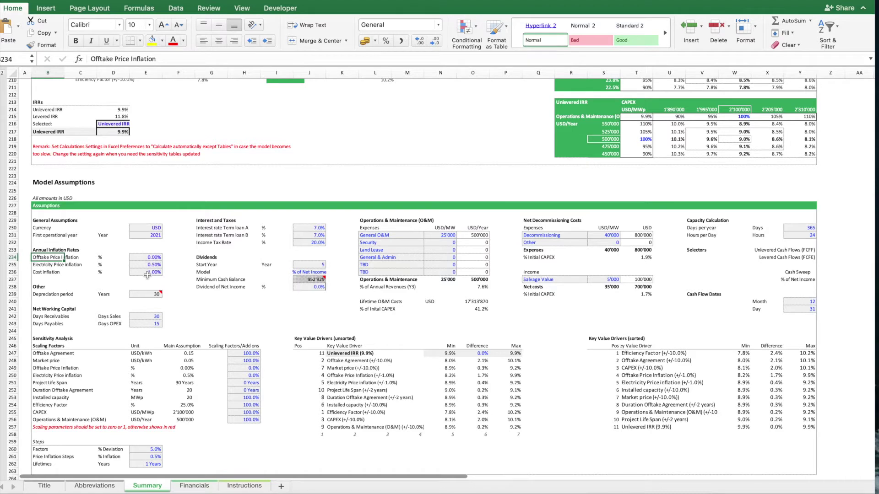
click(144, 272)
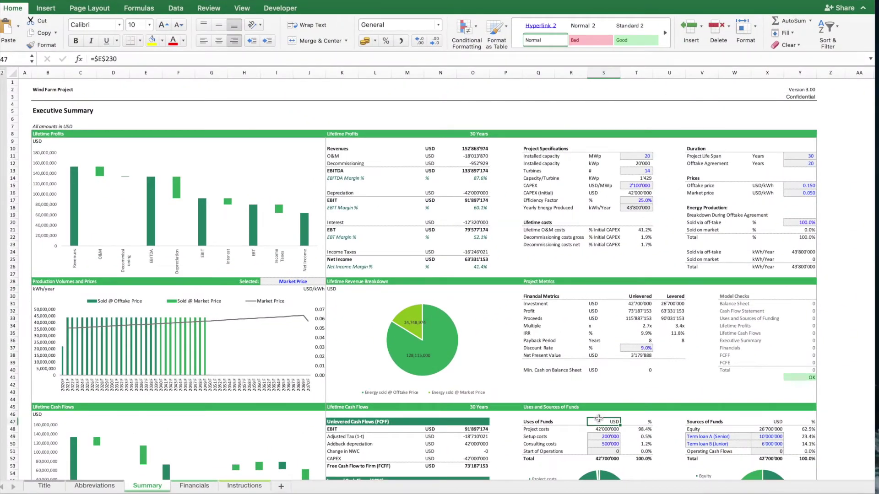
Enter 500'000 as the Setup costs in S49, correcting an extra zero typed at first.
scroll(598, 419, down, 10)
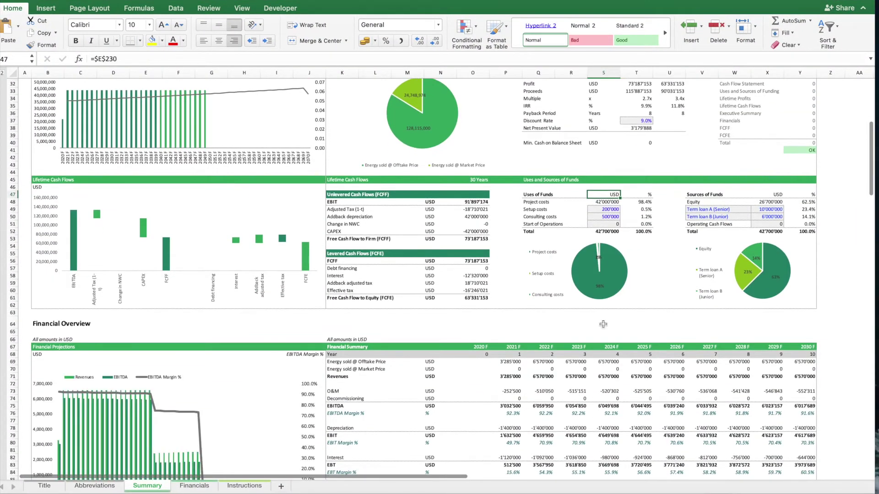
click(604, 203)
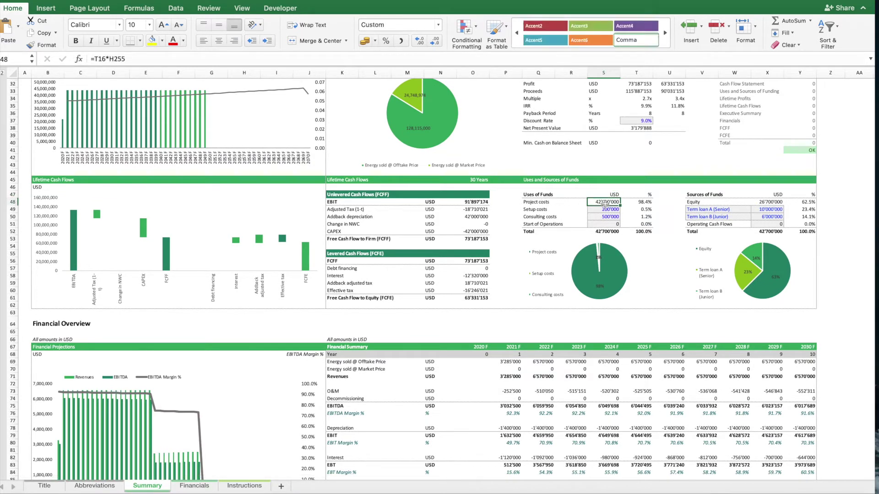
click(588, 209)
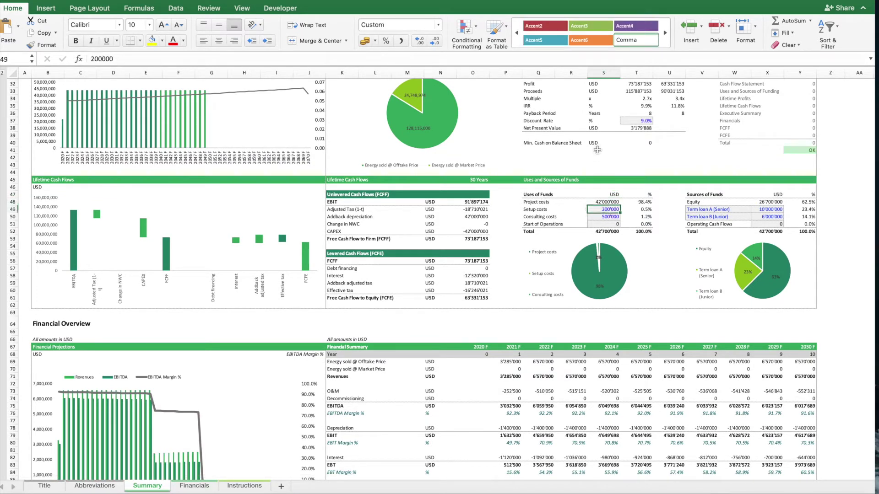
text(5000)
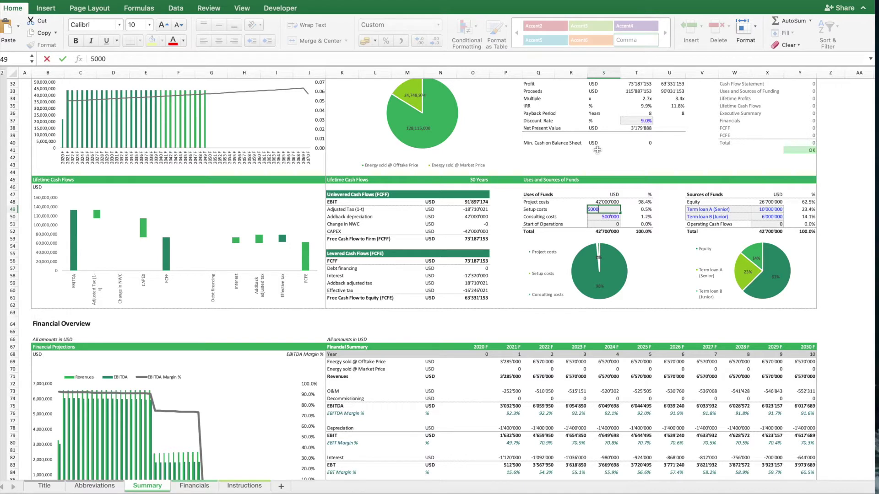
text(000)
key(Return)
click(593, 210)
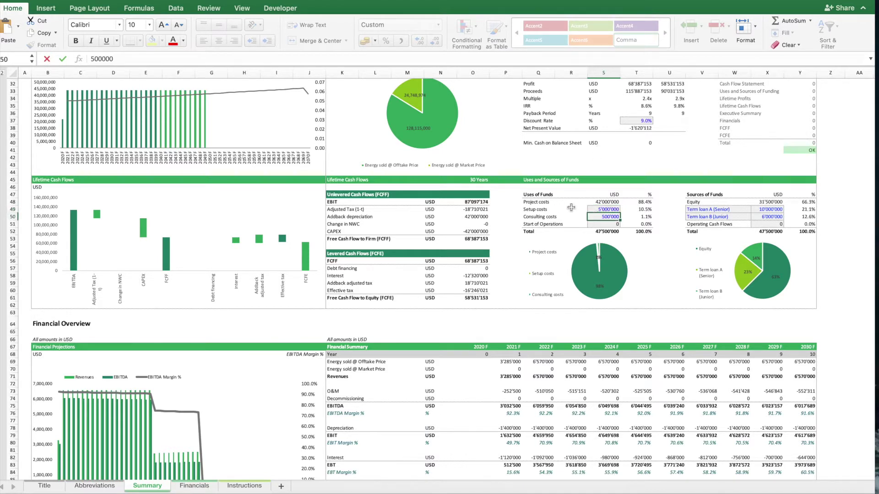
click(101, 58)
key(BackSpace)
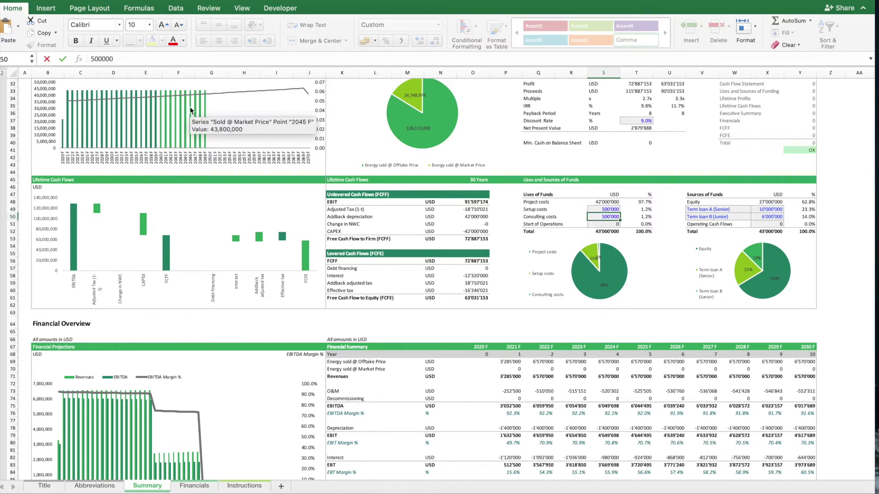
key(Return)
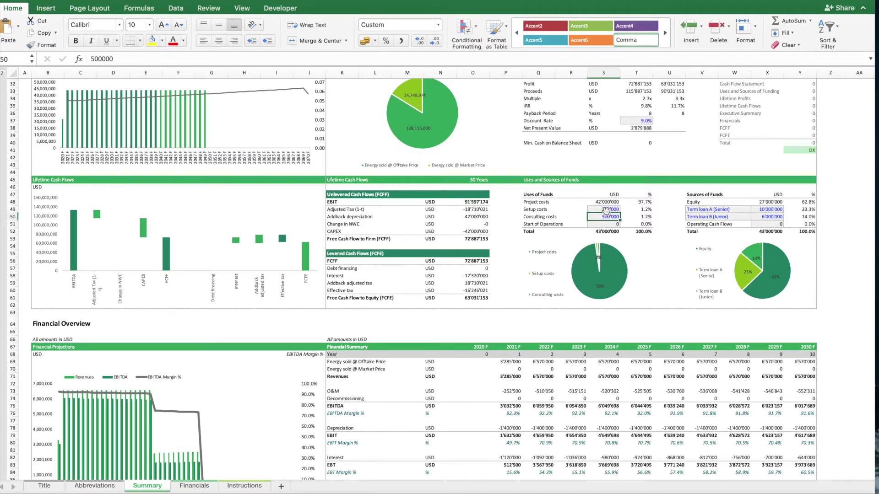
click(768, 210)
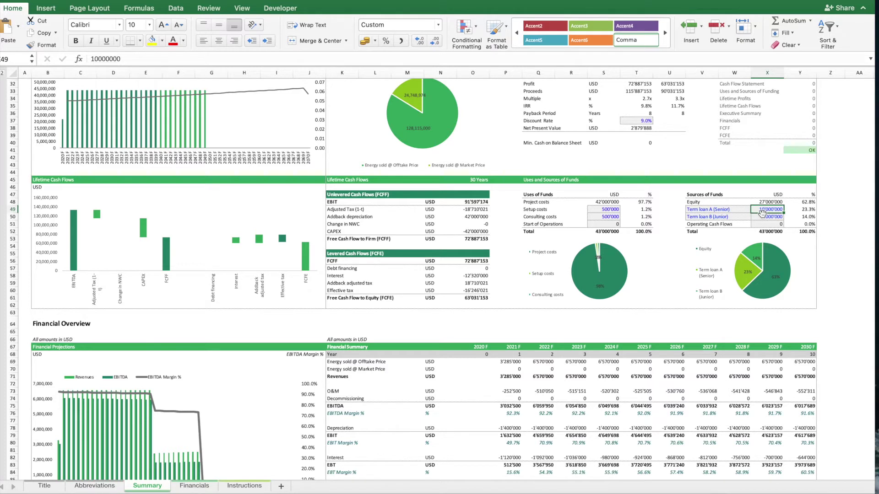
Try Term loan A (Senior) amounts of 20'000'000 and 25'000'000 USD.
click(801, 209)
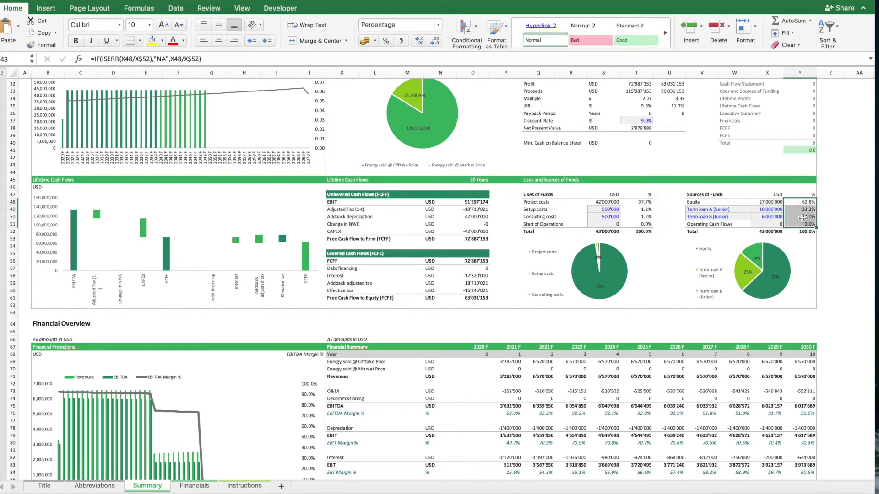
click(759, 212)
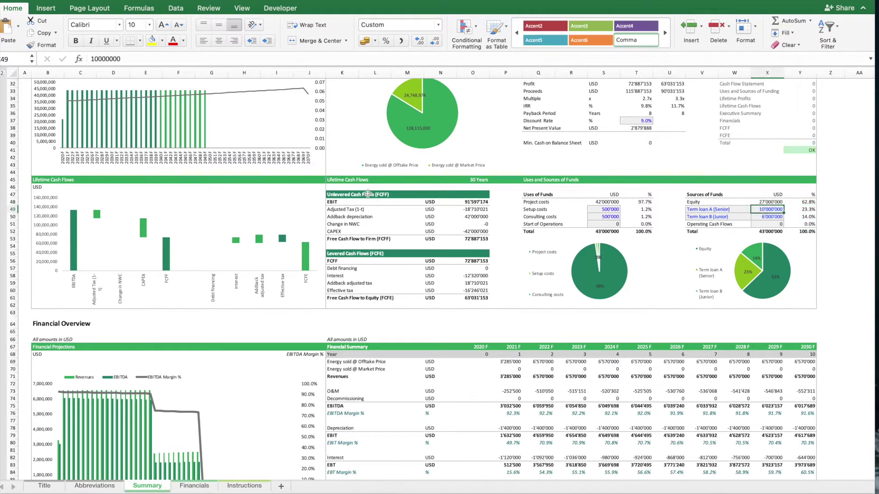
click(93, 58)
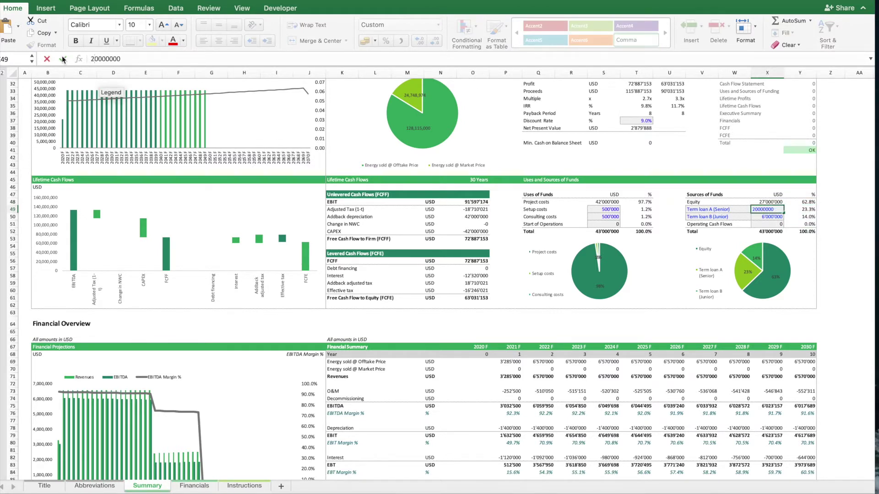
key(Return)
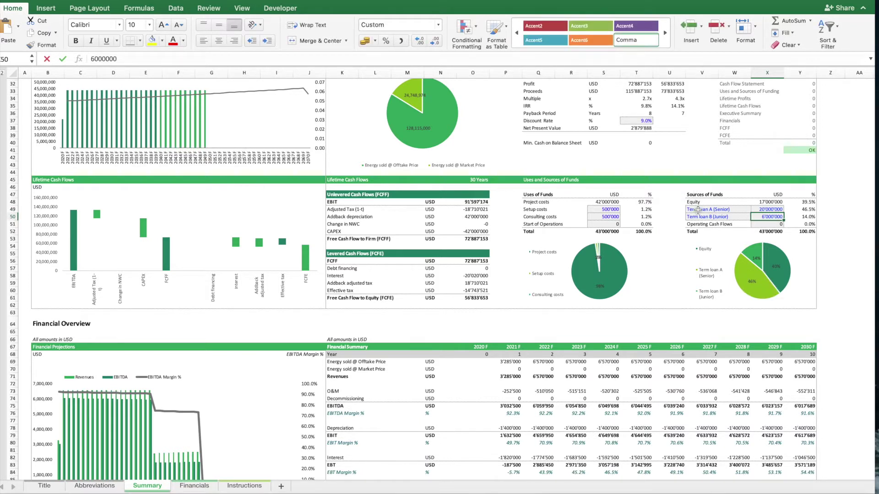
click(698, 210)
key(Right)
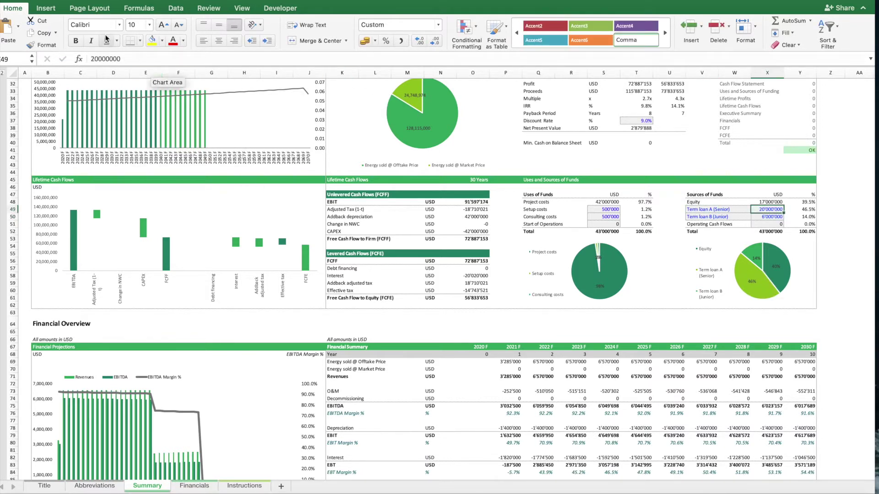
click(94, 58)
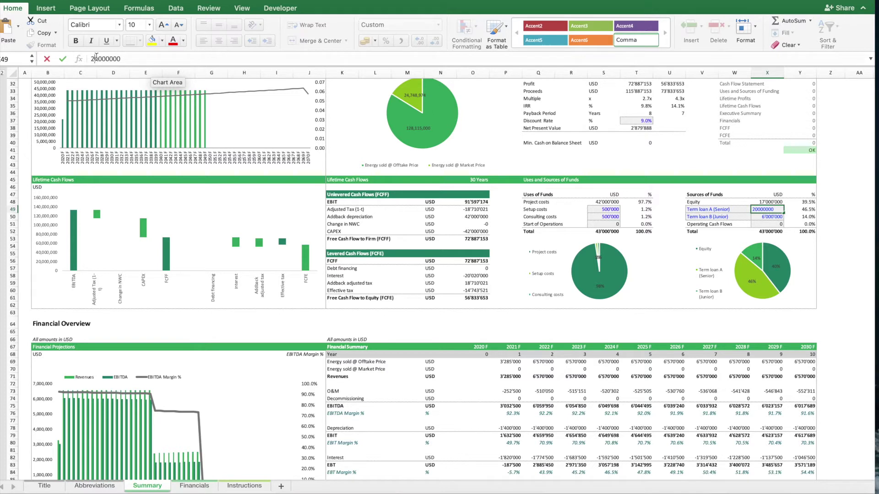
key(Delete)
text(5)
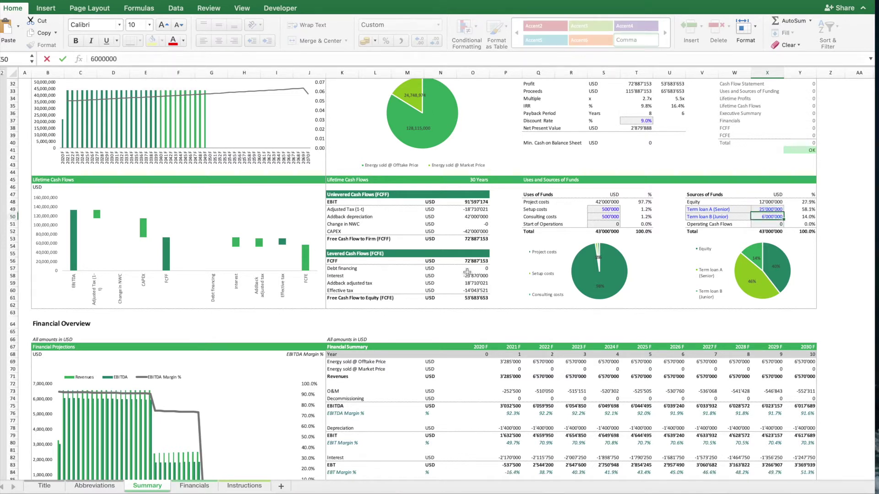
click(806, 210)
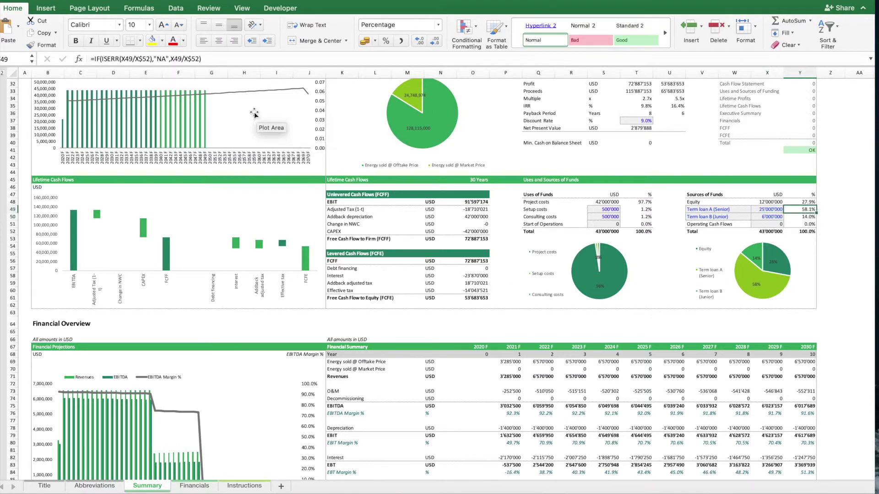
Adjust Term loan A through 21'000'000 to a final 22'000'000 USD, cutting equity to 15'000'000.
key(Left)
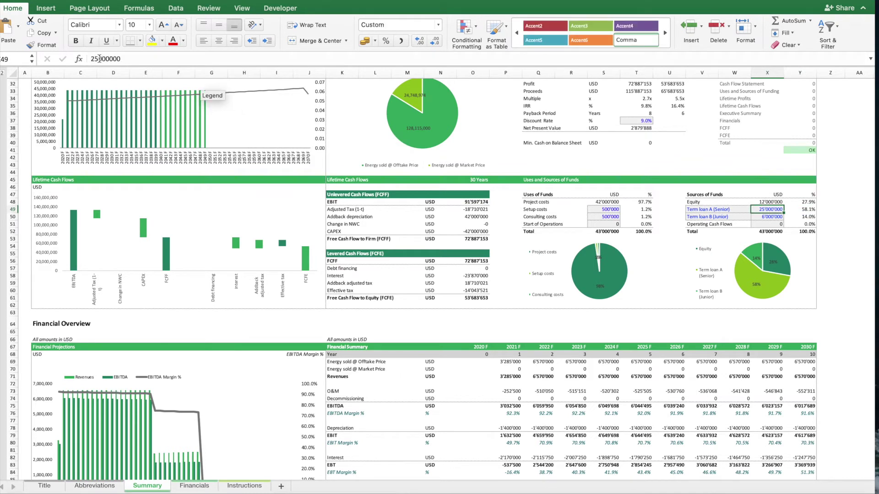
click(100, 59)
key(BackSpace)
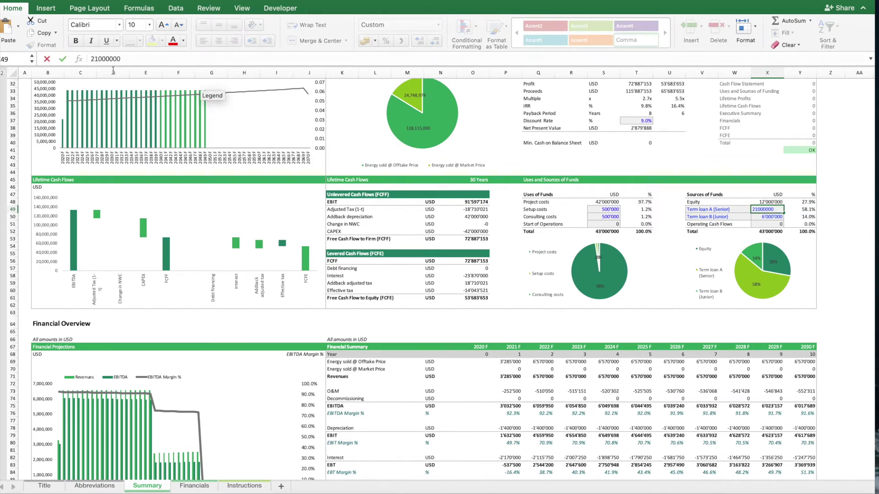
key(Return)
key(Up)
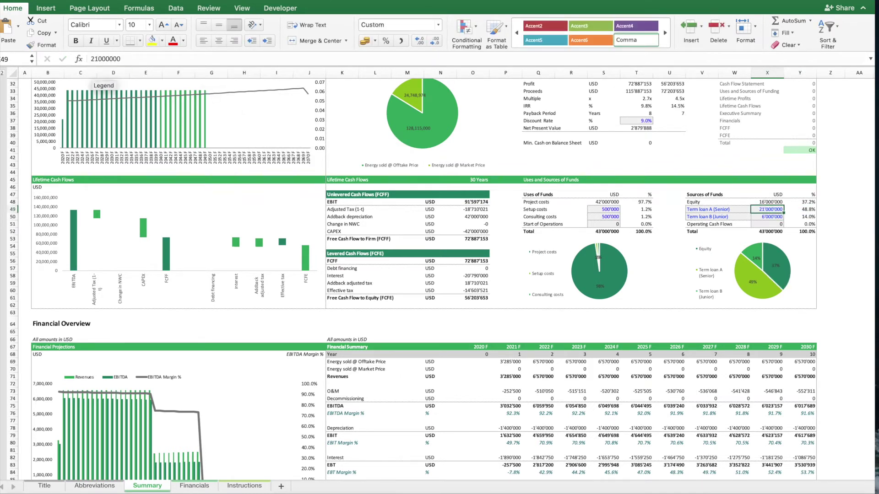
click(97, 59)
text(2)
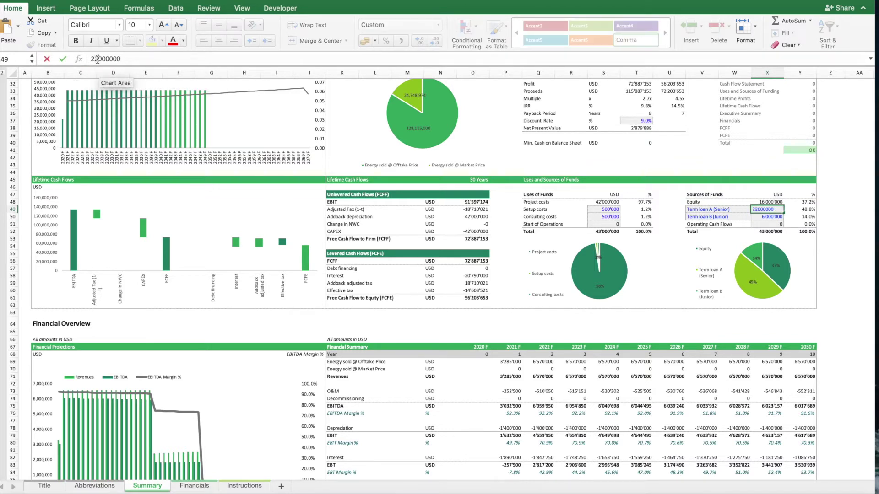
key(Return)
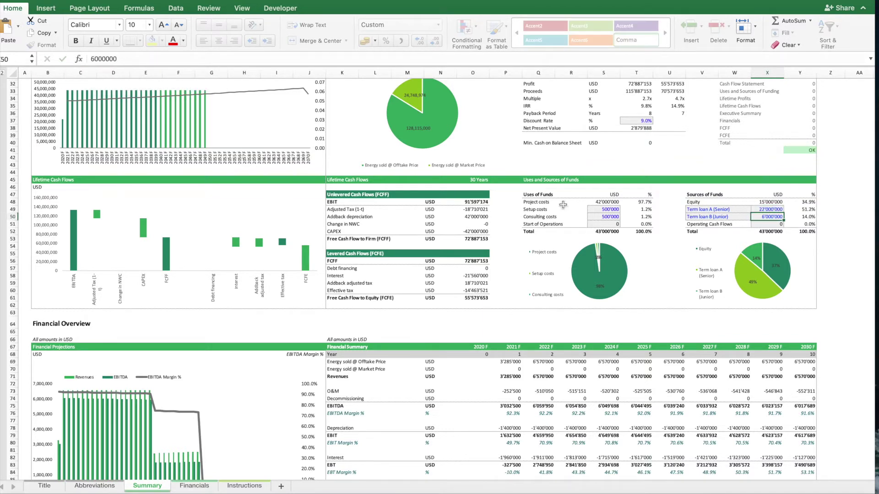
key(Up)
key(Down)
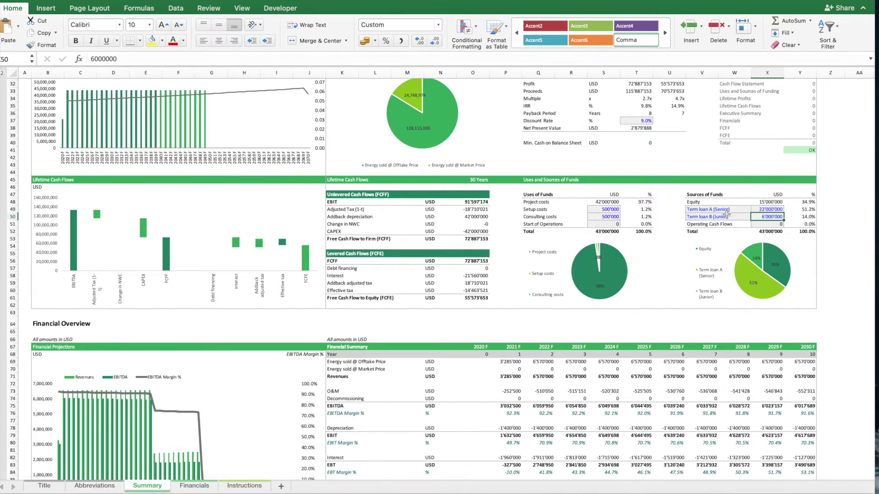
click(705, 217)
Enter 10'000'000 USD for Term loan B (Junior) in X50 and confirm Equity falls to 11'000'000.
click(782, 217)
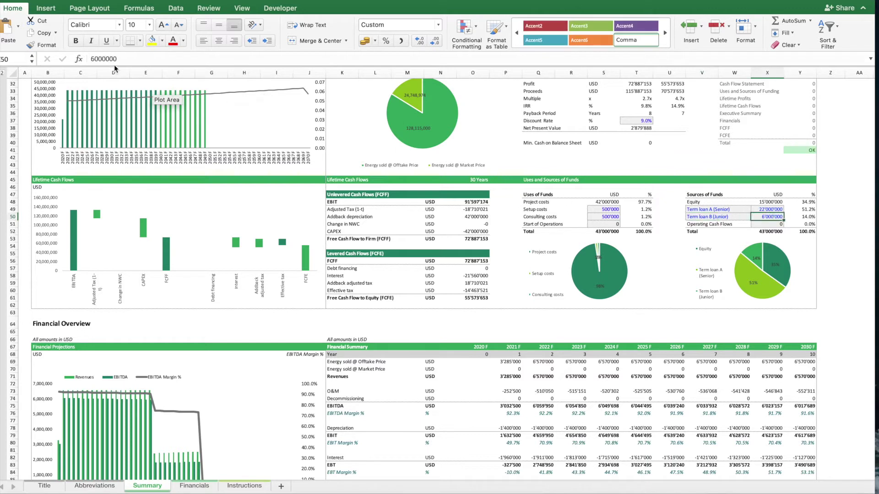
click(92, 59)
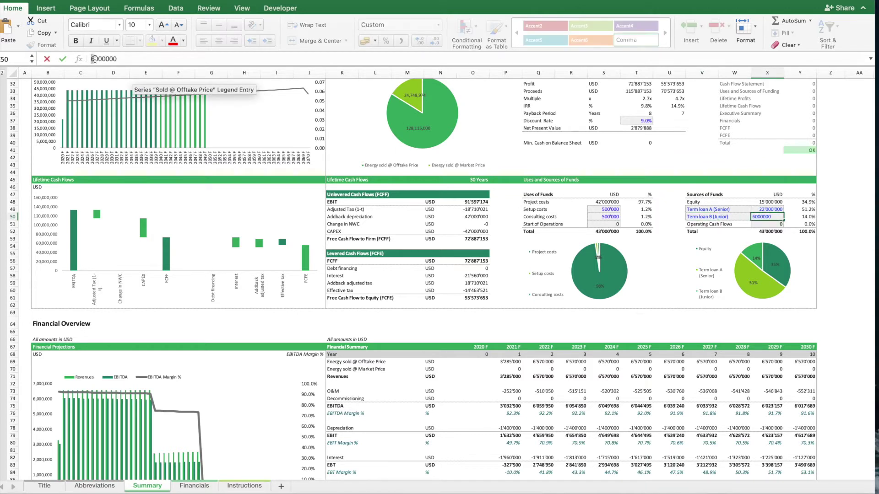
key(Return)
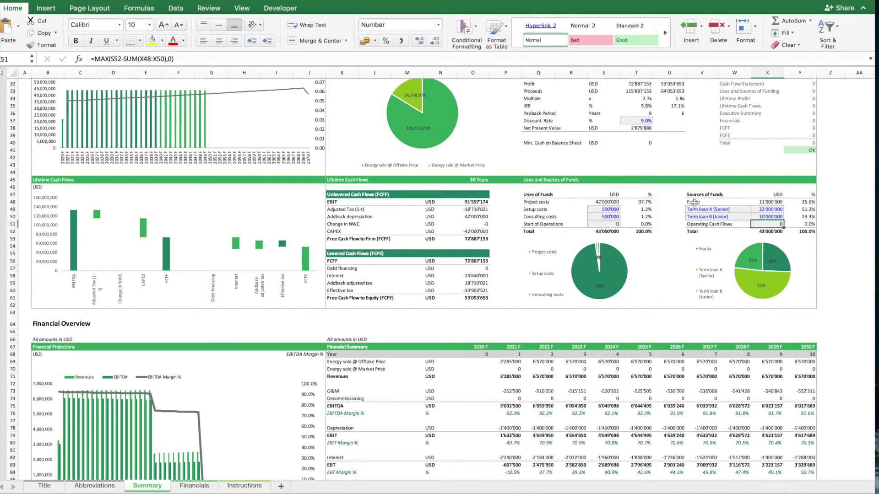
click(764, 202)
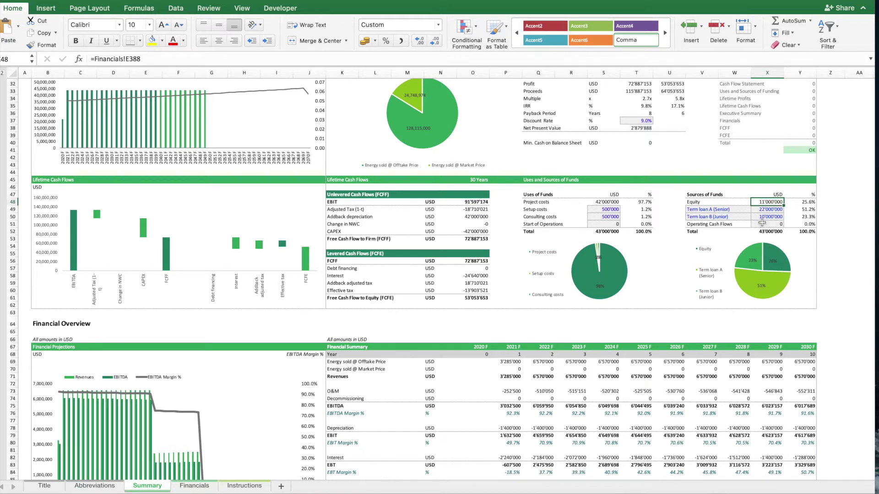
click(695, 224)
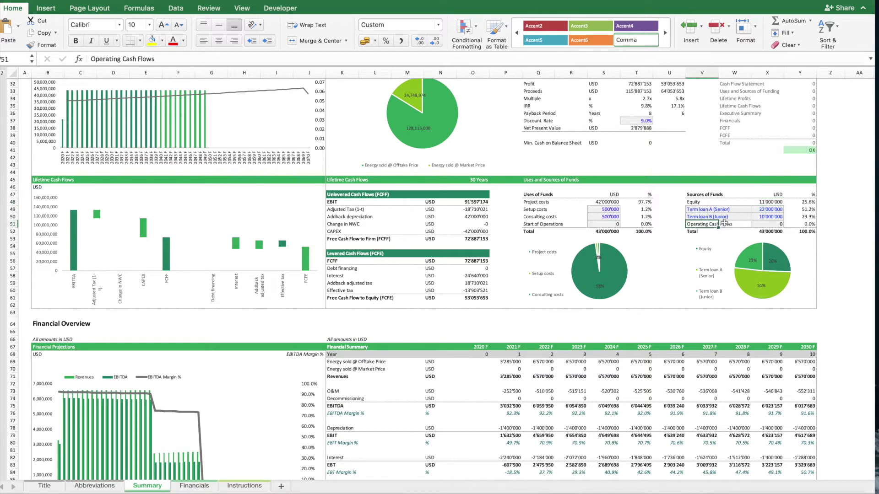
click(770, 204)
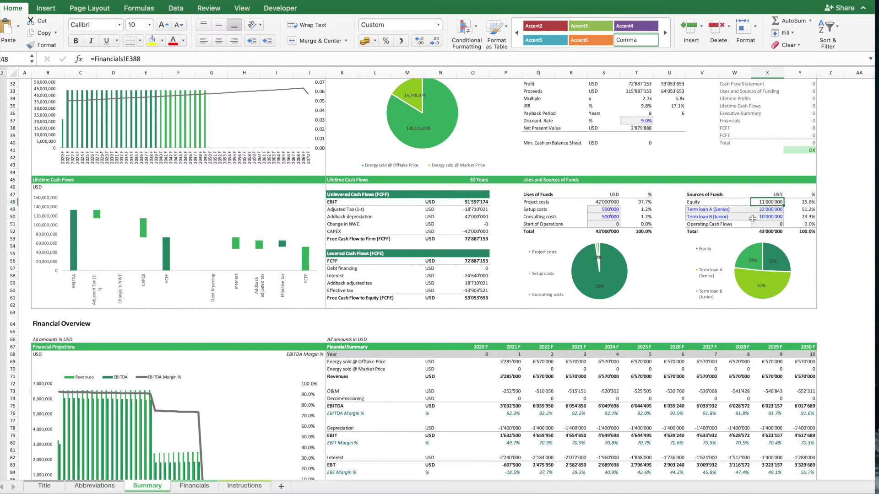
Set Term loan A interest to 3.0% and Term loan B to 5.0%, then go to the Financials sheet.
scroll(750, 220, down, 20)
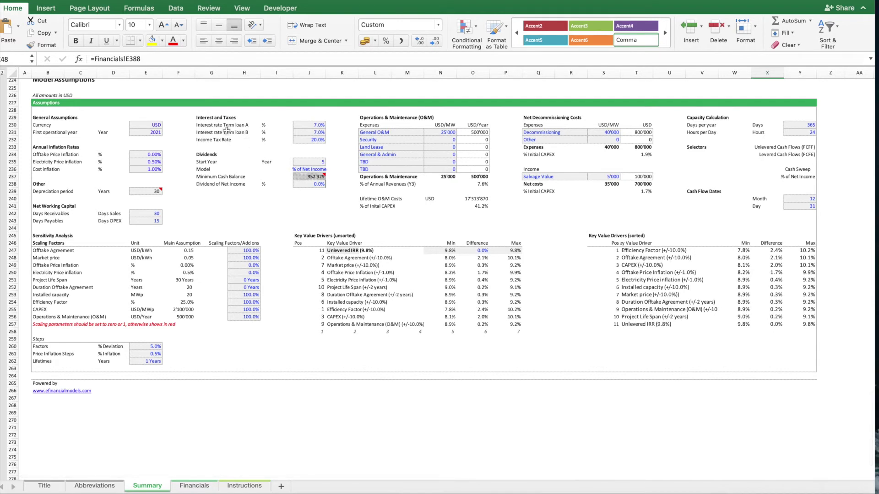
click(319, 123)
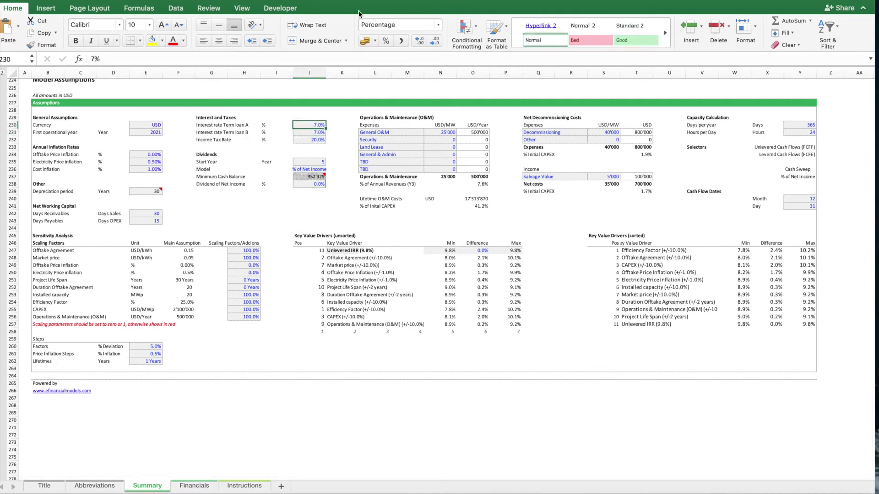
text(5)
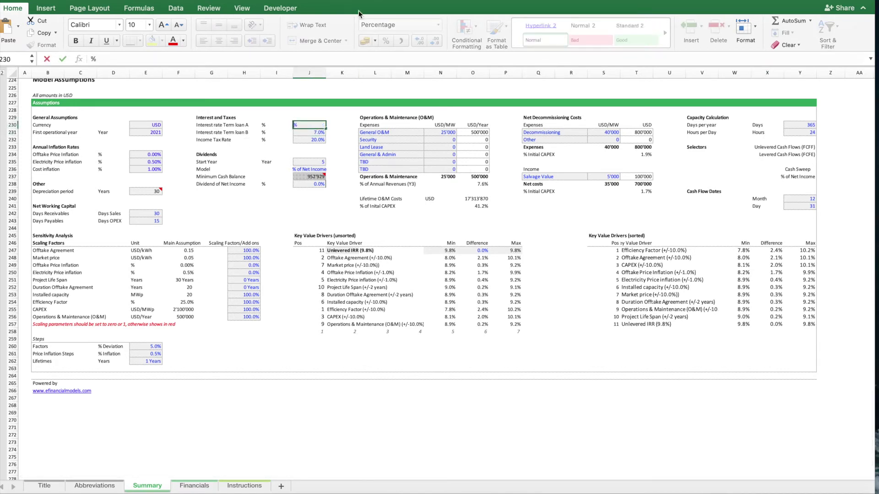
key(Return)
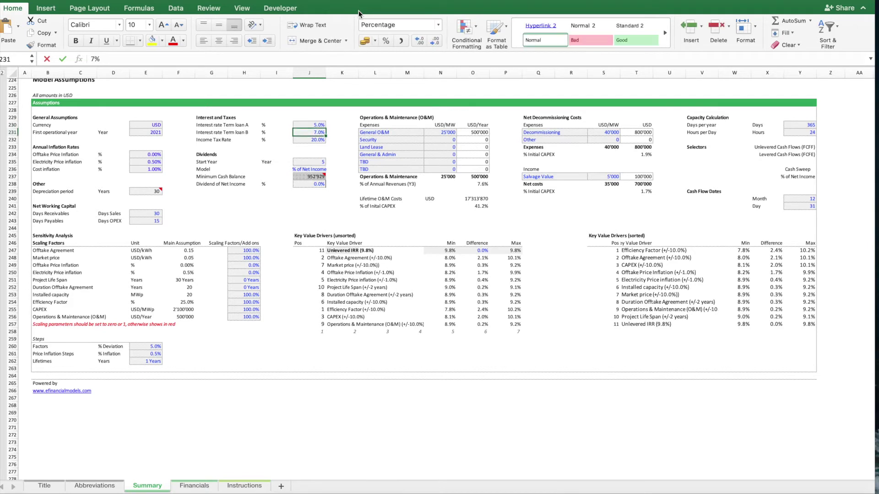
text(5)
key(Up)
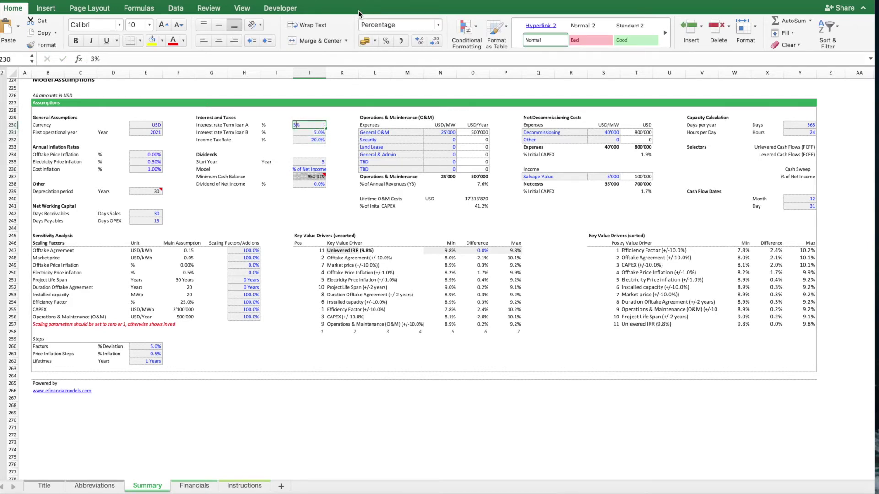
key(Return)
key(Return)
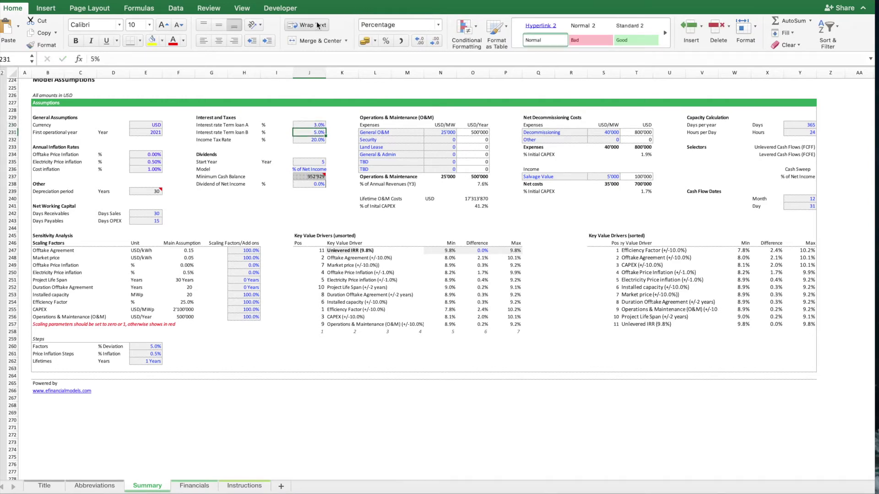
click(194, 486)
scroll(305, 330, down, 10)
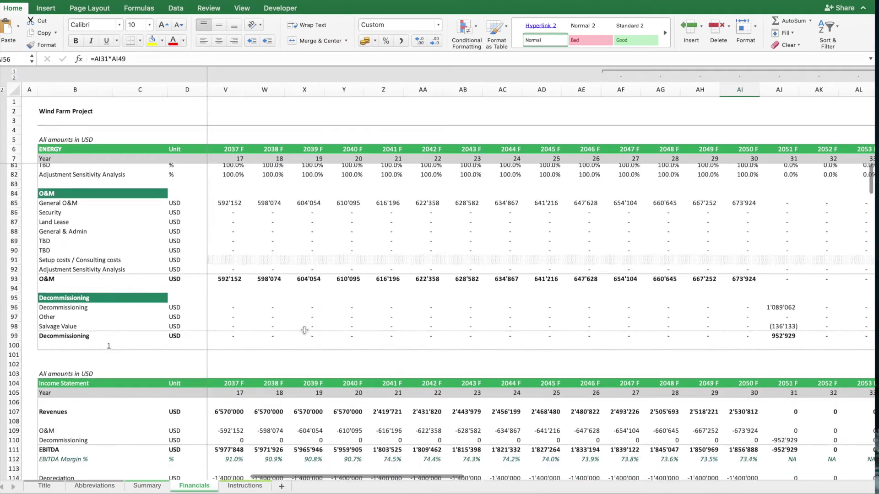
scroll(304, 330, down, 20)
scroll(304, 330, left, 5)
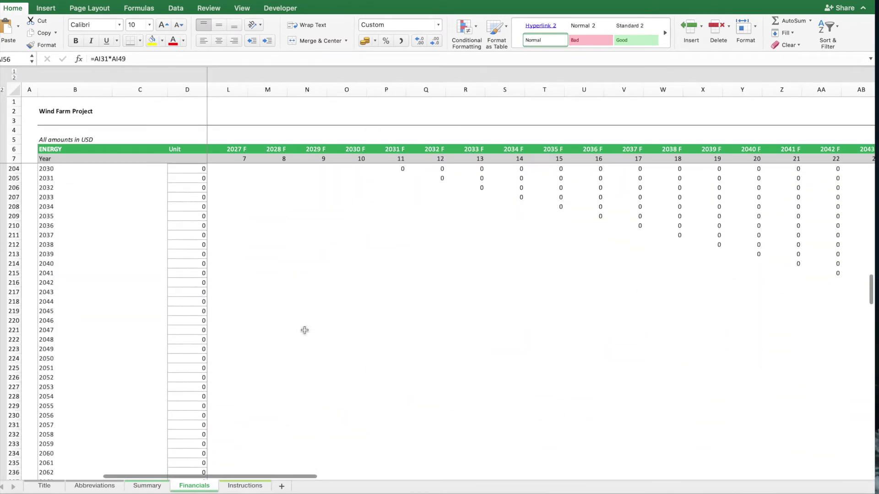
scroll(305, 330, down, 15)
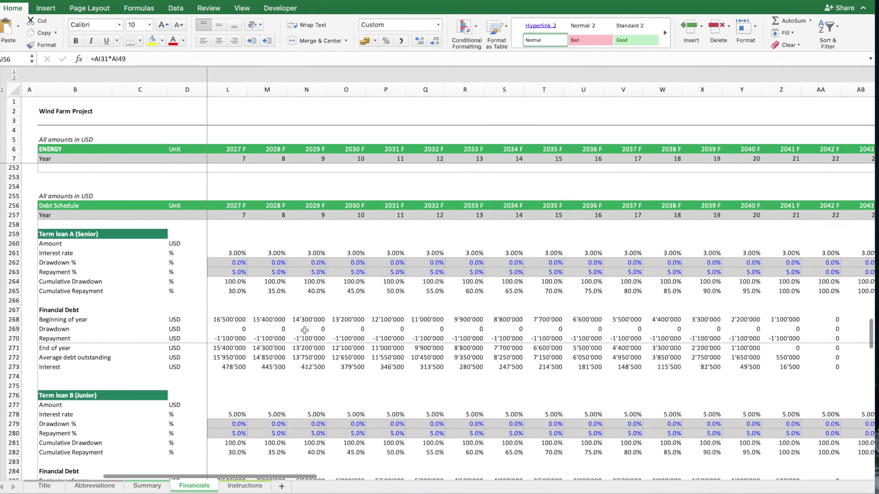
scroll(305, 330, left, 5)
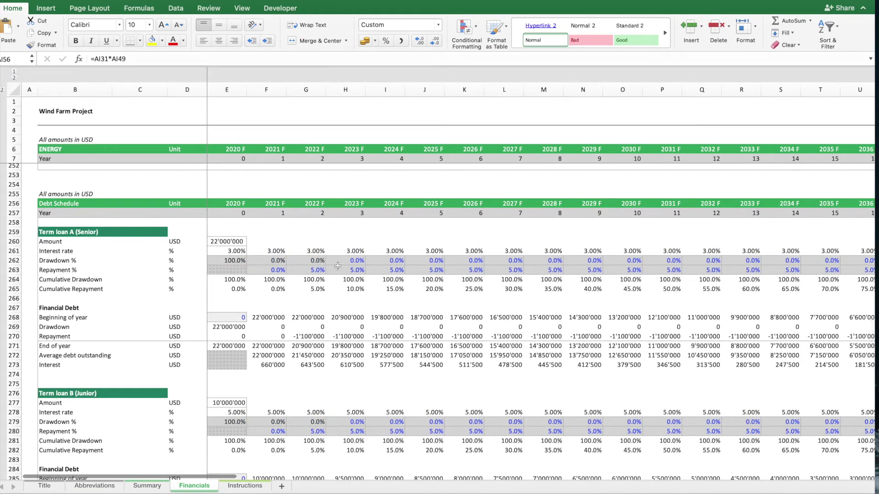
key(ctrl+Page_Up)
scroll(730, 281, down, 10)
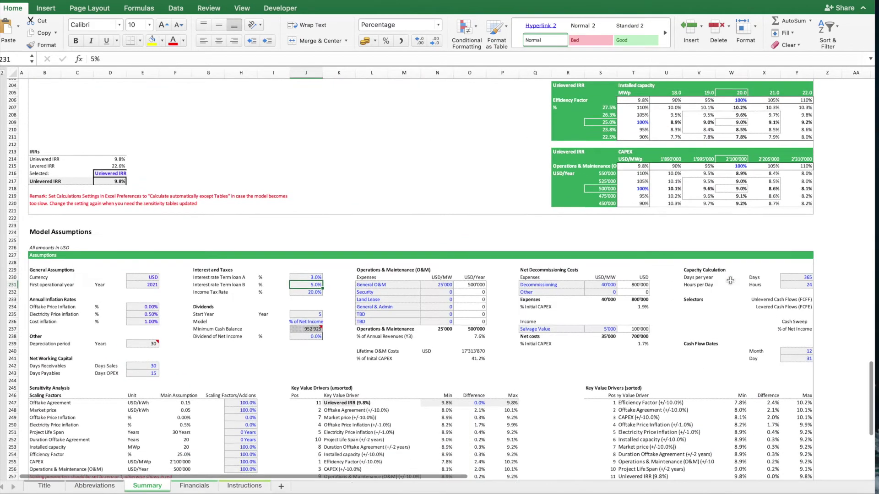
scroll(730, 280, down, 2)
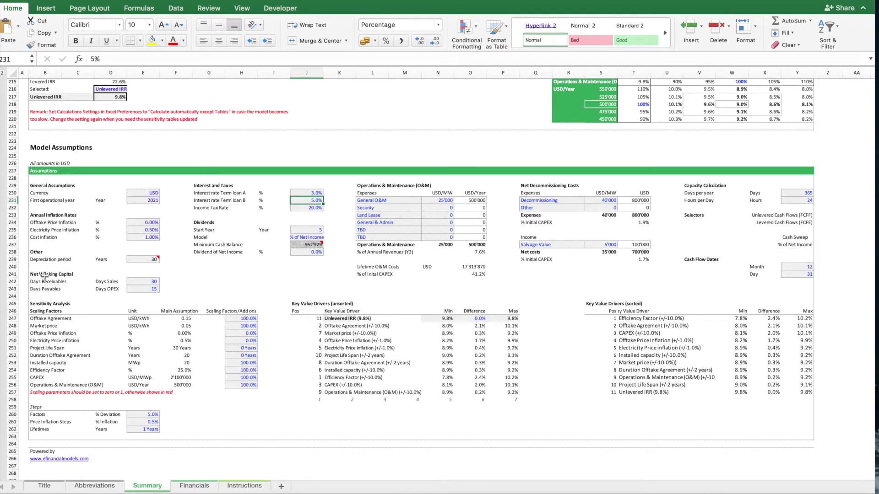
drag(44, 274, 154, 289)
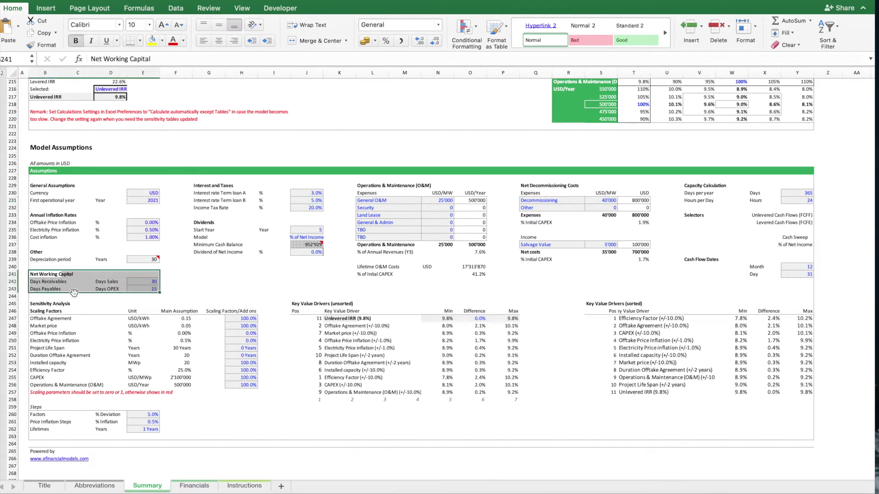
click(301, 204)
click(368, 193)
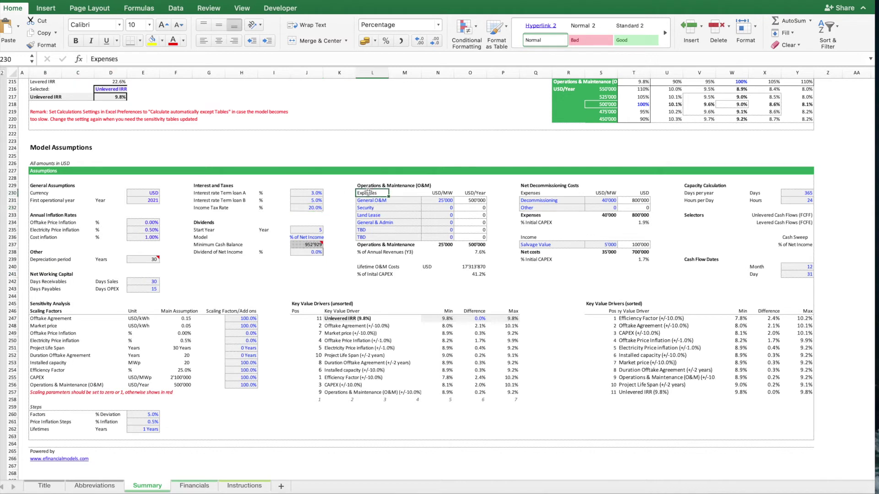
click(365, 185)
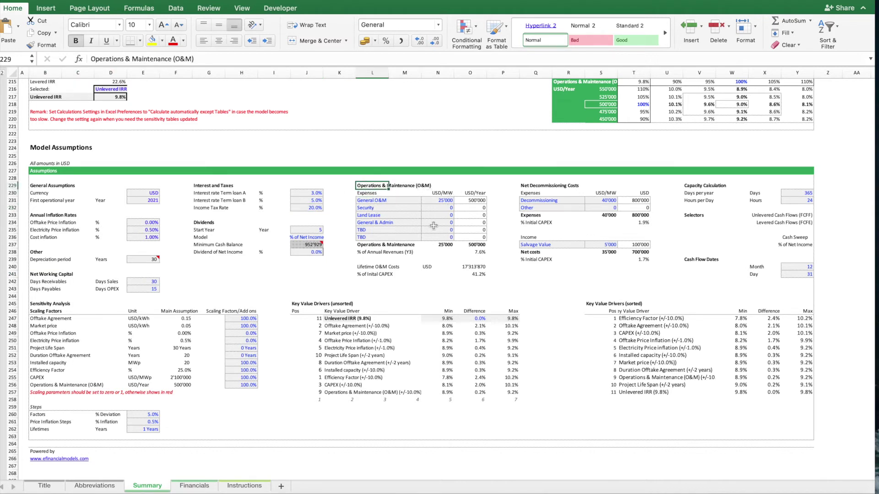
click(434, 200)
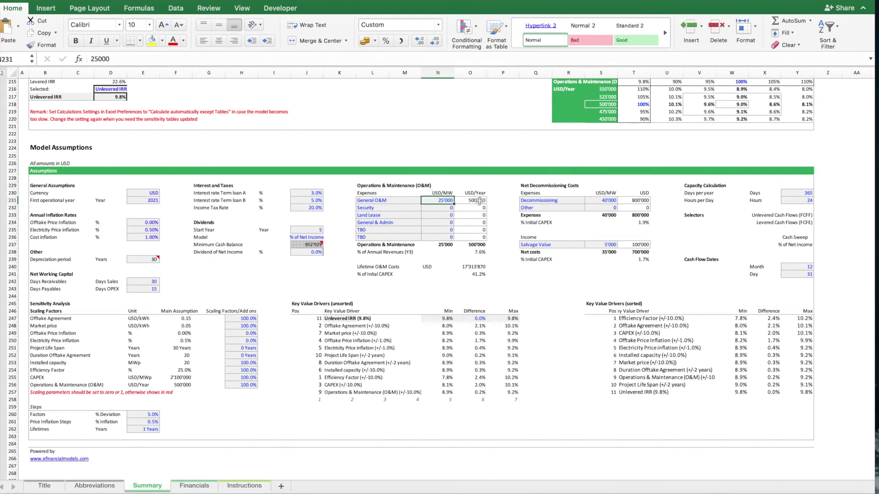
click(479, 201)
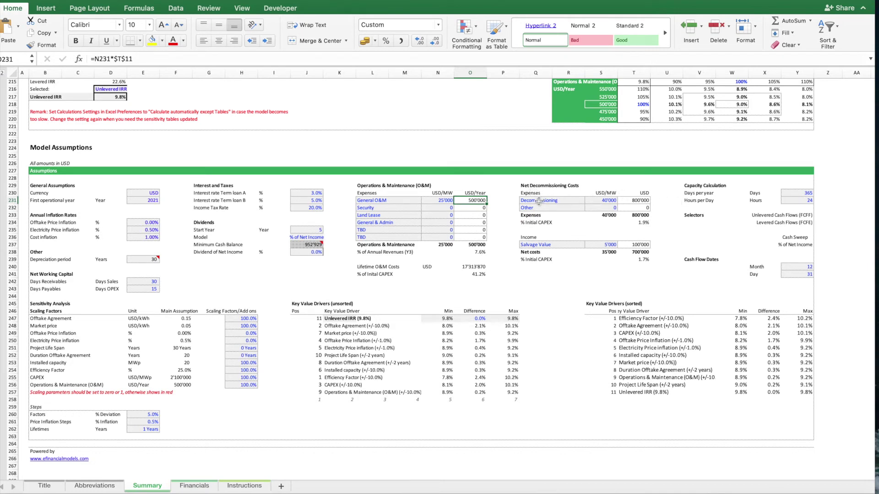
click(600, 202)
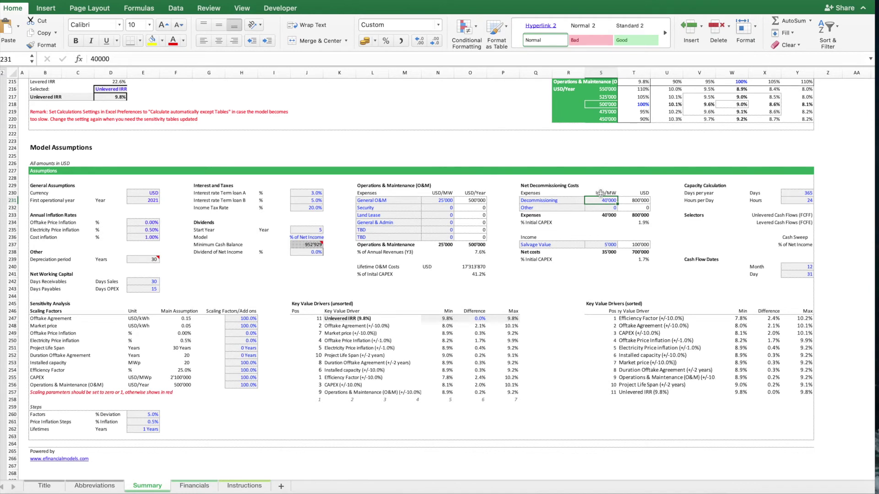
click(524, 237)
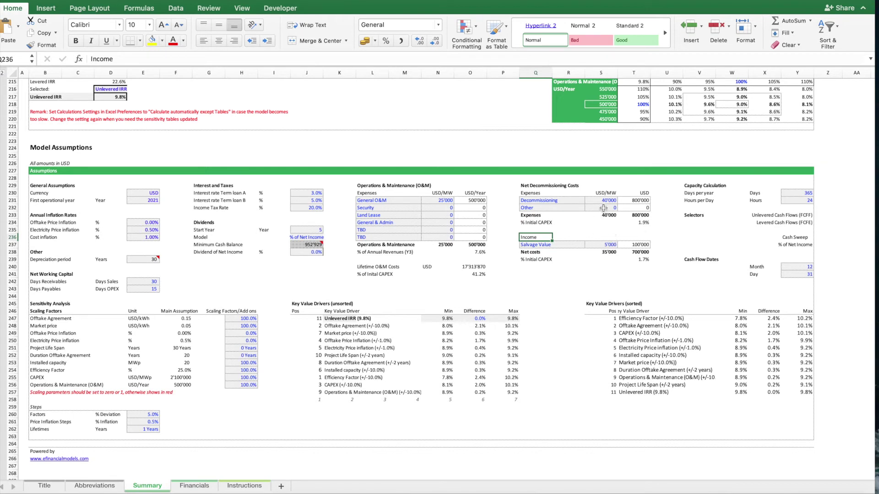
click(608, 253)
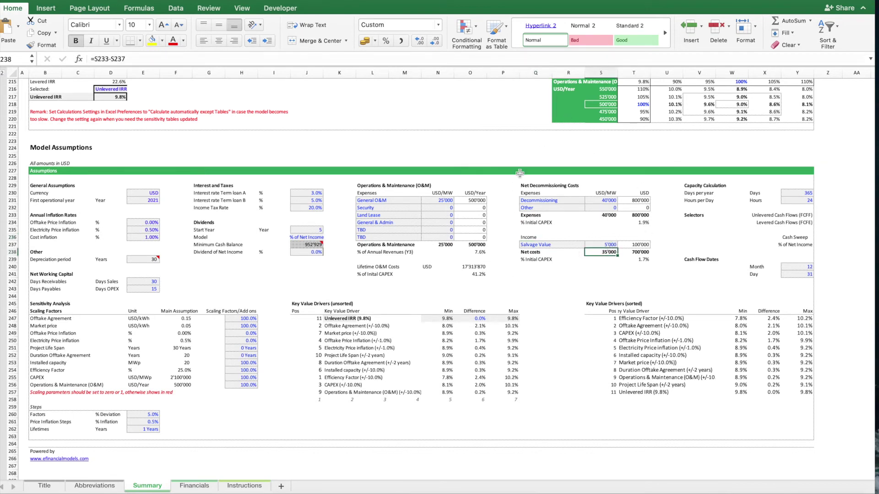
scroll(533, 287, down, 1)
click(533, 288)
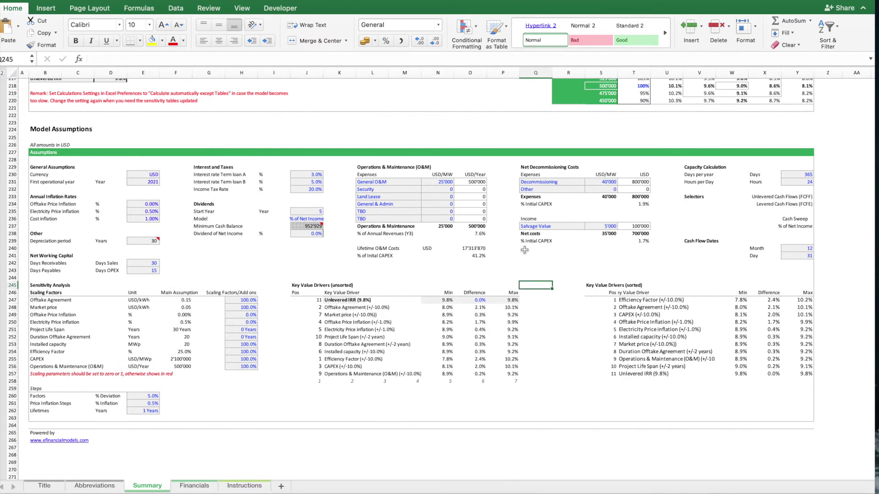
scroll(524, 249, up, 20)
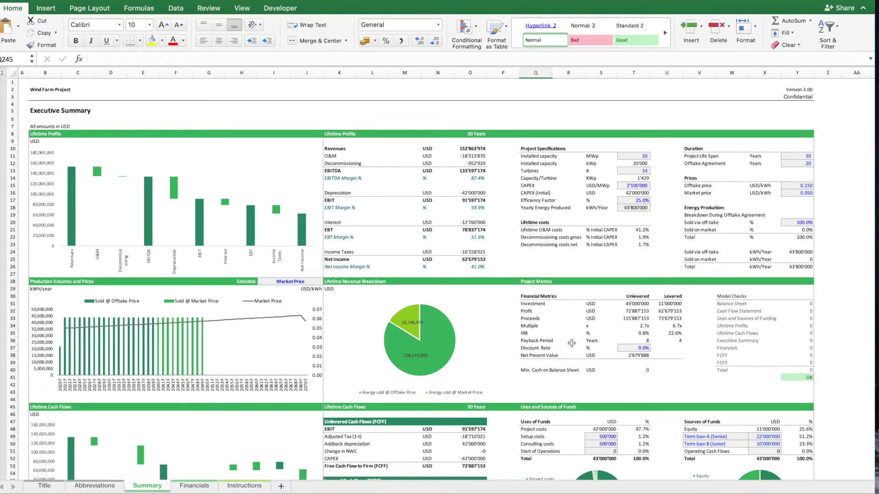
Inspect the formulas behind the 9.8% unlevered and 22.6% levered IRR in T35 and U35.
click(524, 333)
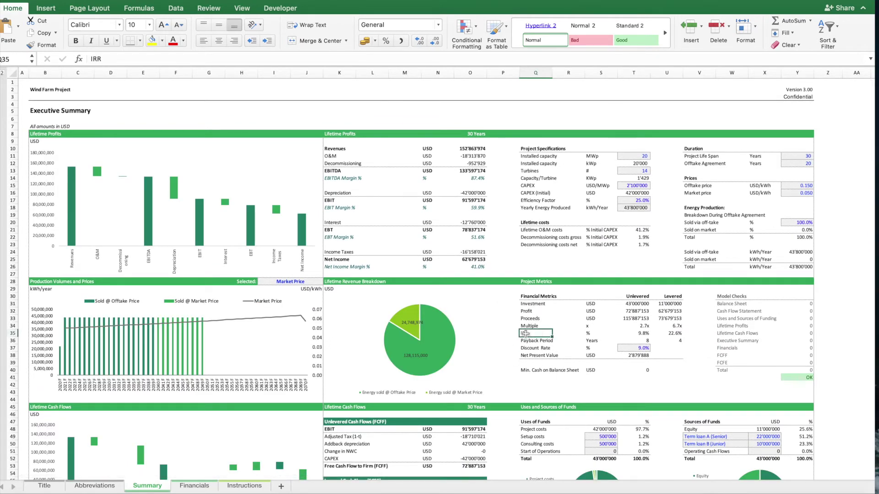
click(630, 333)
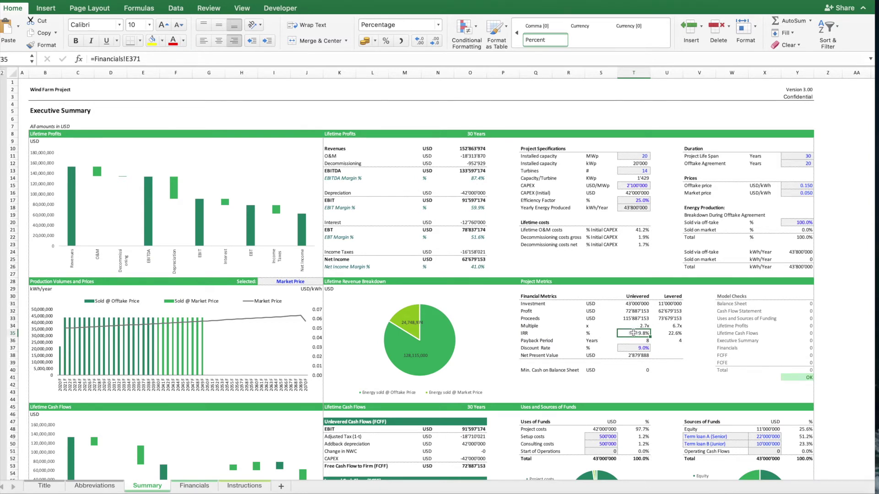
click(674, 331)
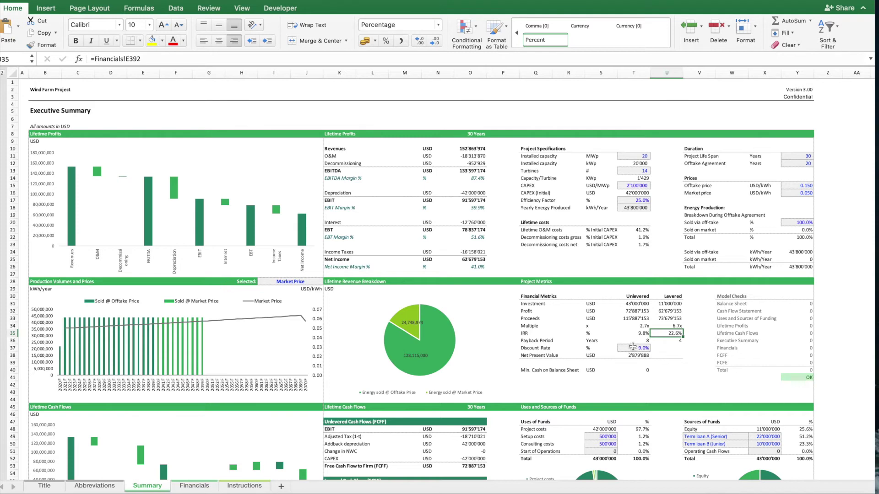
click(200, 481)
Scroll through the Financials income statement, debt schedules and cash flow sections, then return to Summary.
scroll(320, 228, up, 20)
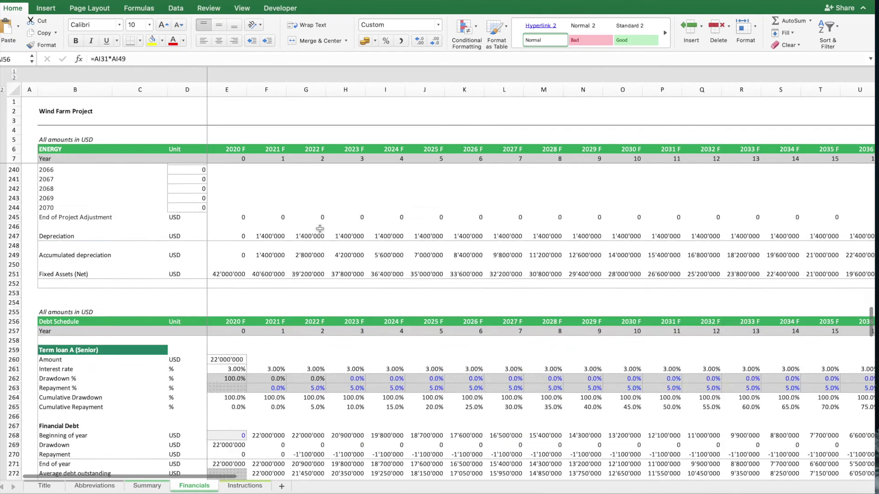
scroll(319, 228, up, 20)
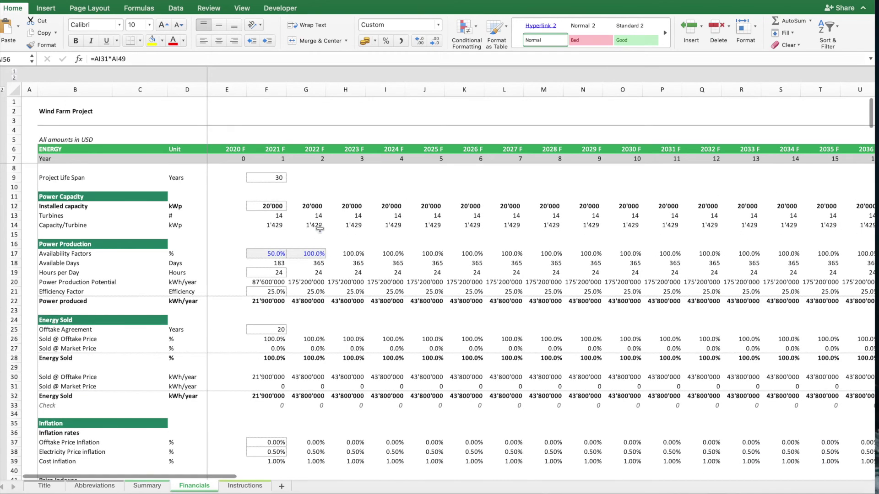
scroll(320, 228, down, 20)
scroll(319, 228, down, 10)
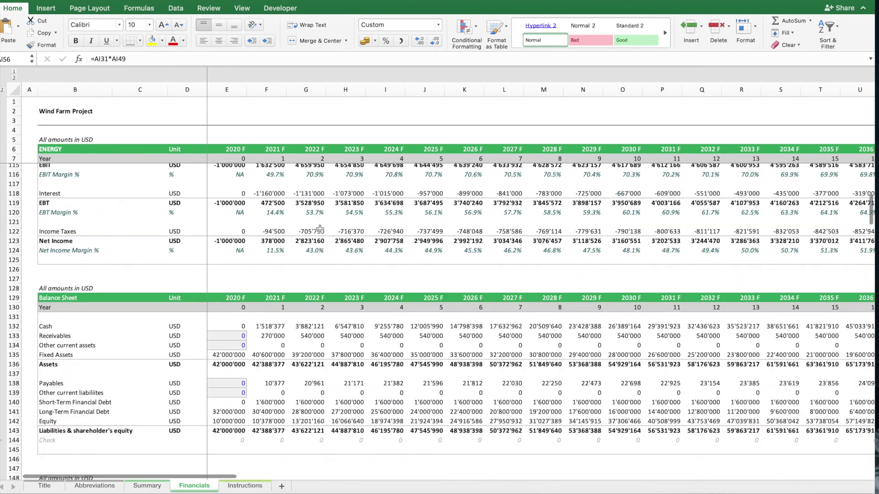
scroll(320, 229, up, 5)
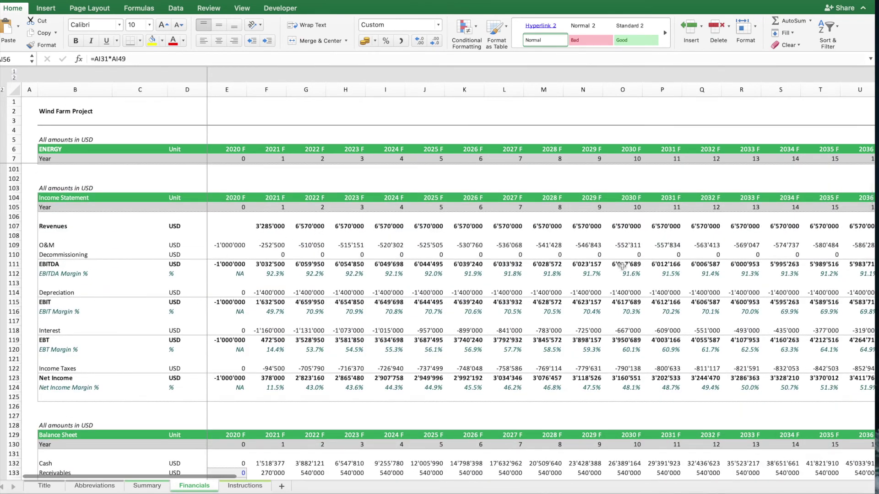
scroll(286, 364, down, 13)
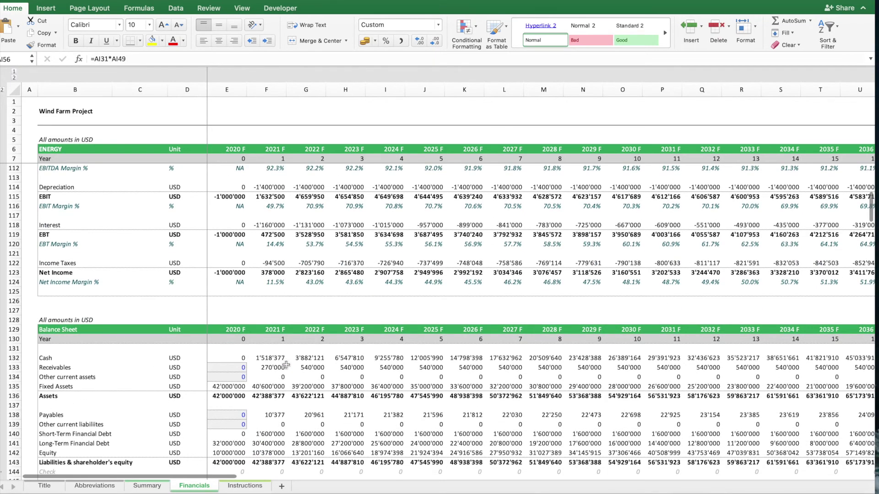
scroll(286, 364, down, 6)
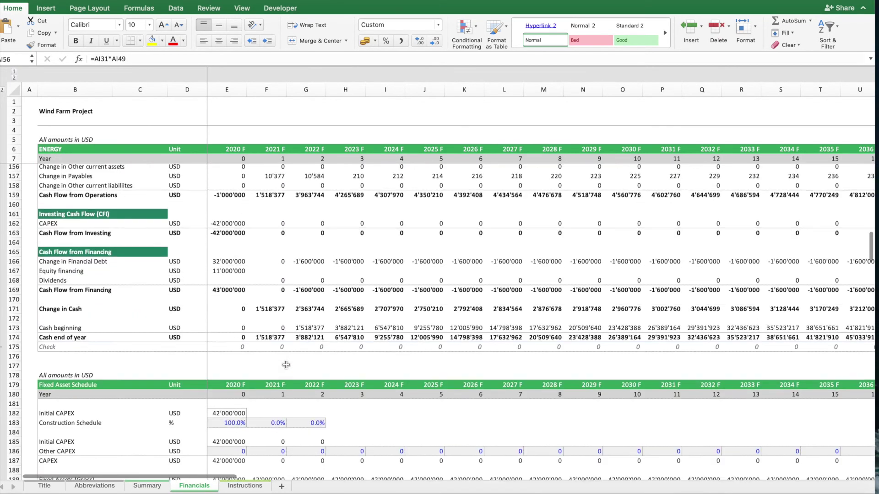
scroll(286, 365, up, 5)
scroll(286, 365, down, 2)
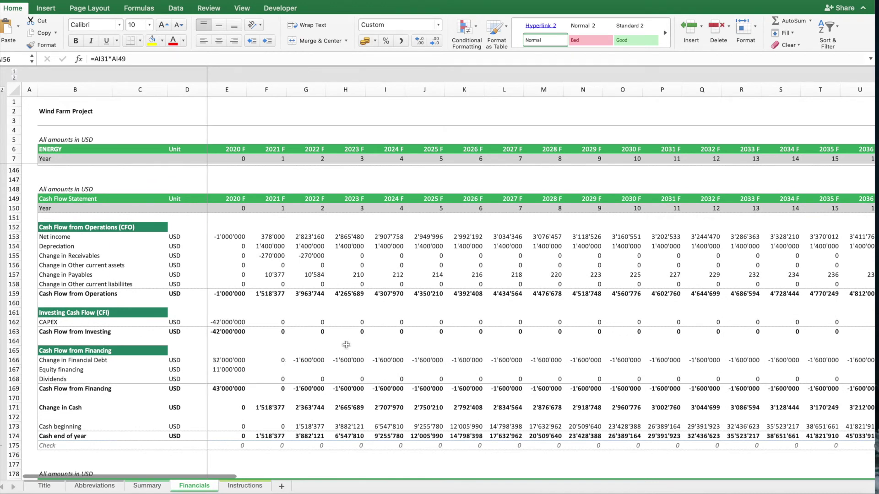
scroll(257, 340, down, 20)
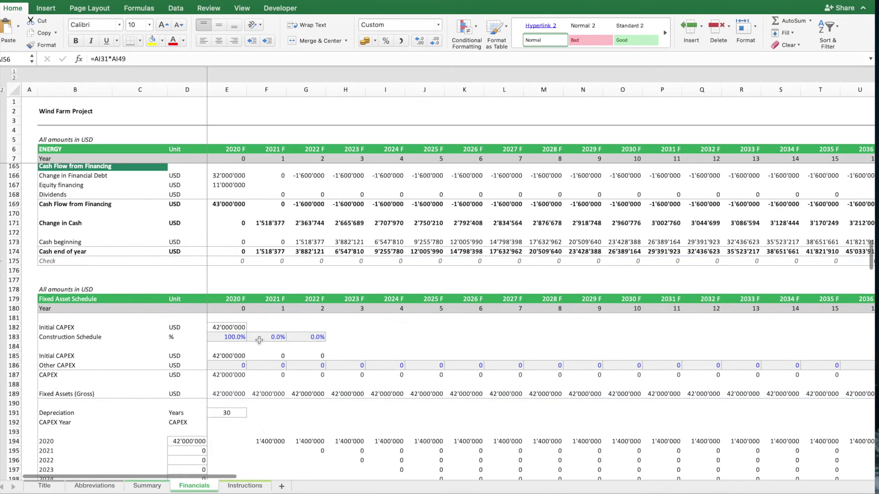
scroll(259, 341, down, 15)
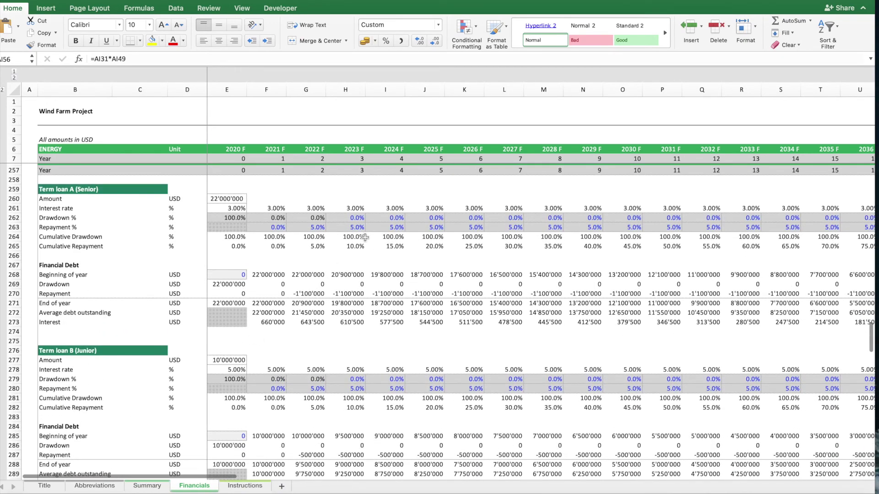
scroll(266, 328, down, 15)
scroll(271, 319, down, 15)
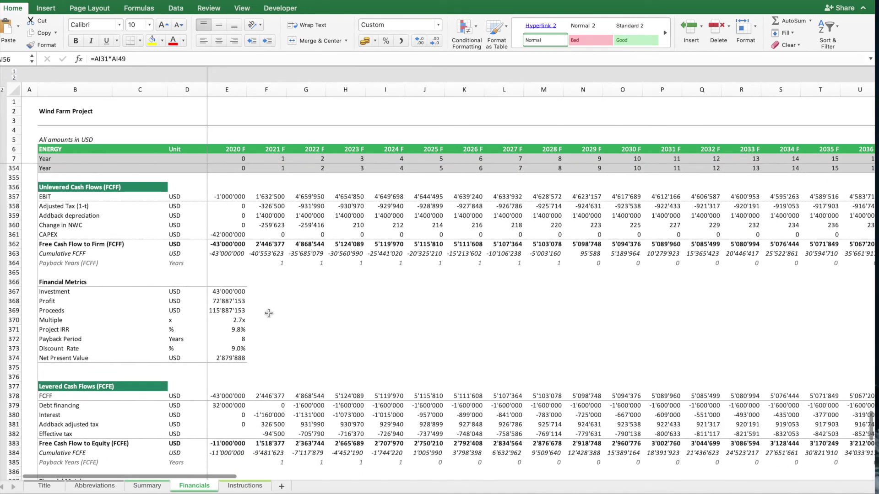
click(147, 486)
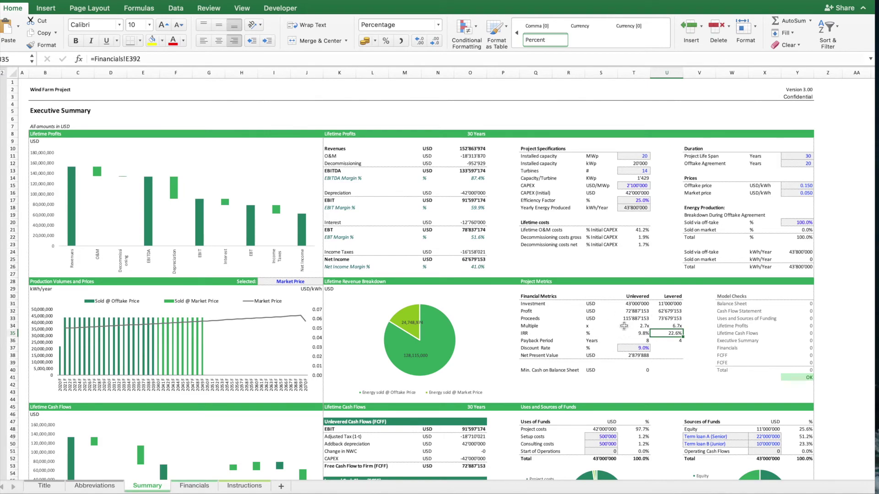
Change calculation from 'Automatic except for data tables' to Automatic and check the recalculated market price table.
scroll(624, 326, down, 20)
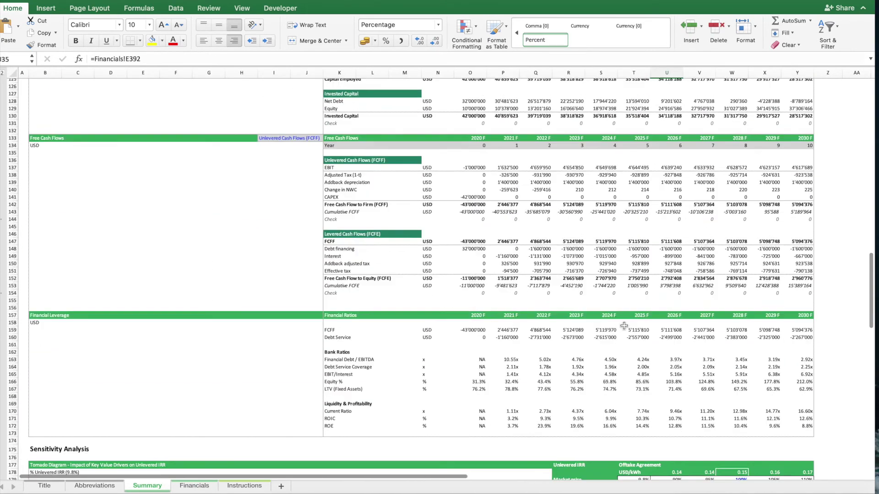
scroll(623, 326, down, 10)
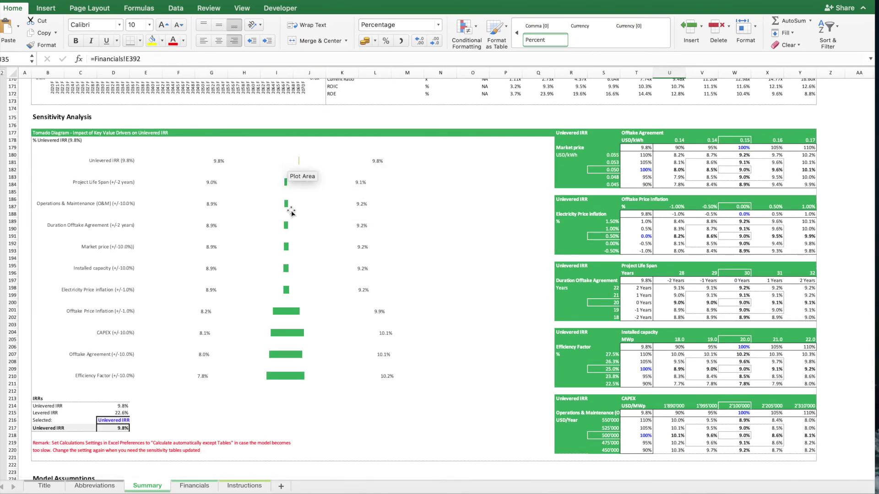
mouse_move(114, 88)
click(48, 1)
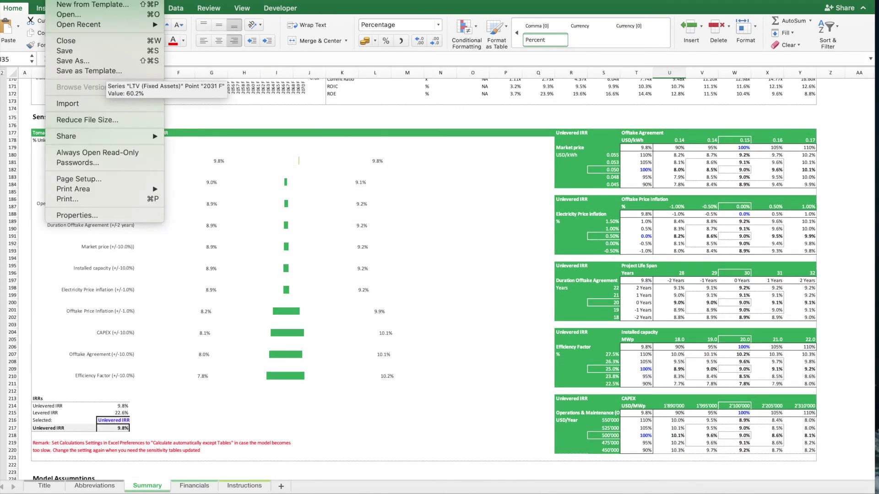
mouse_move(25, 1)
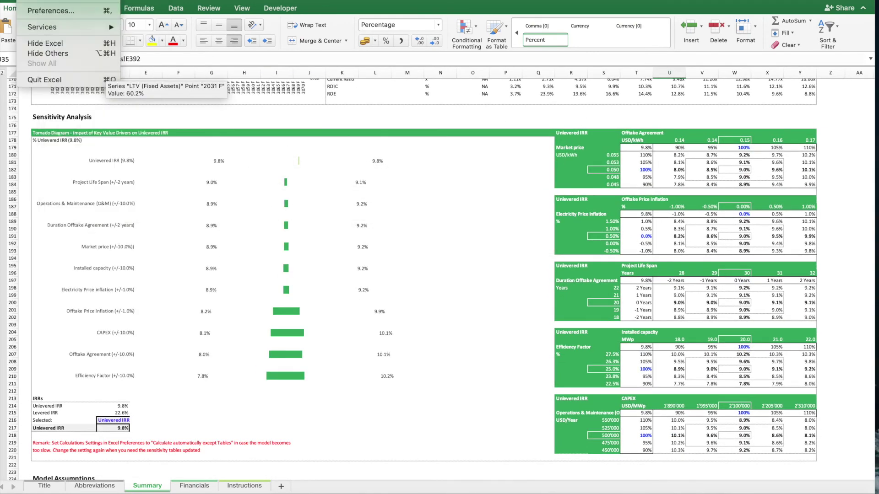
click(44, 17)
click(302, 180)
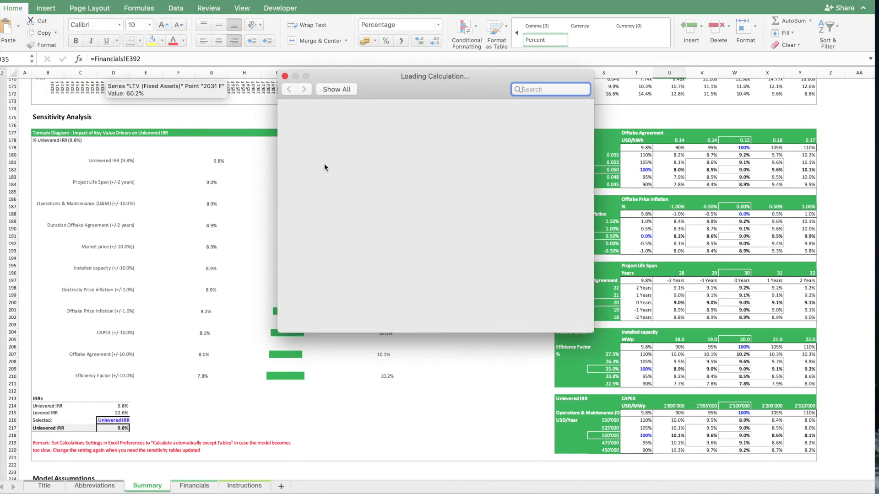
click(317, 130)
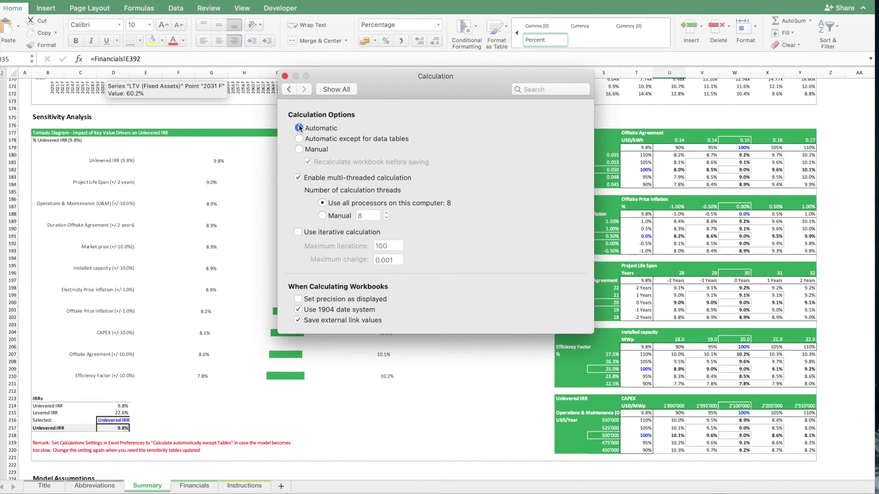
click(285, 76)
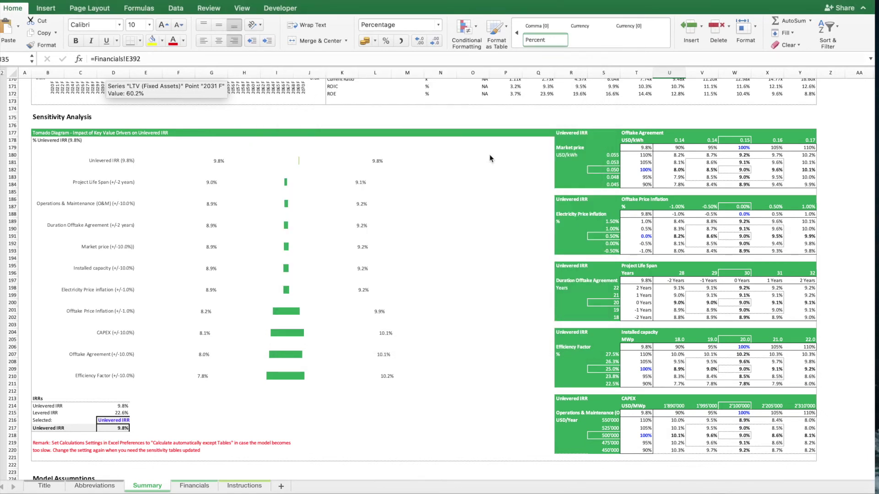
click(646, 148)
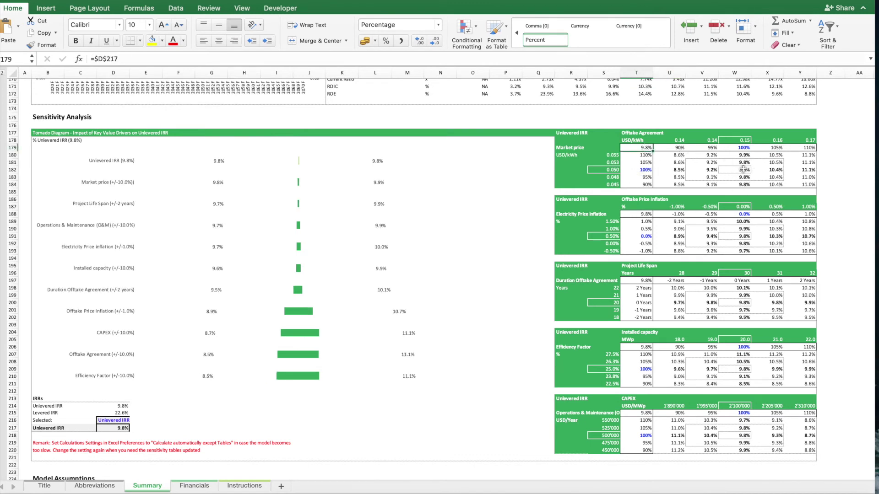
Review the IRR choice cell D216 and the 25% Efficiency Factor input.
click(113, 421)
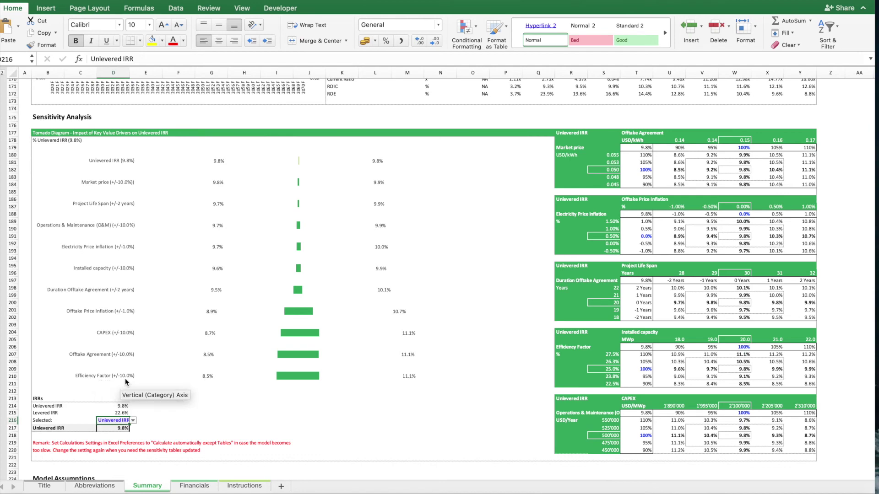
scroll(125, 378, up, 20)
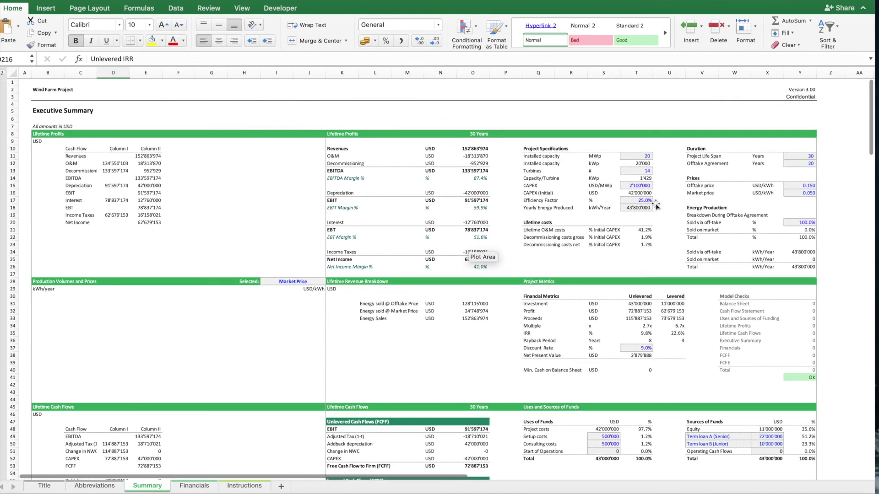
click(635, 200)
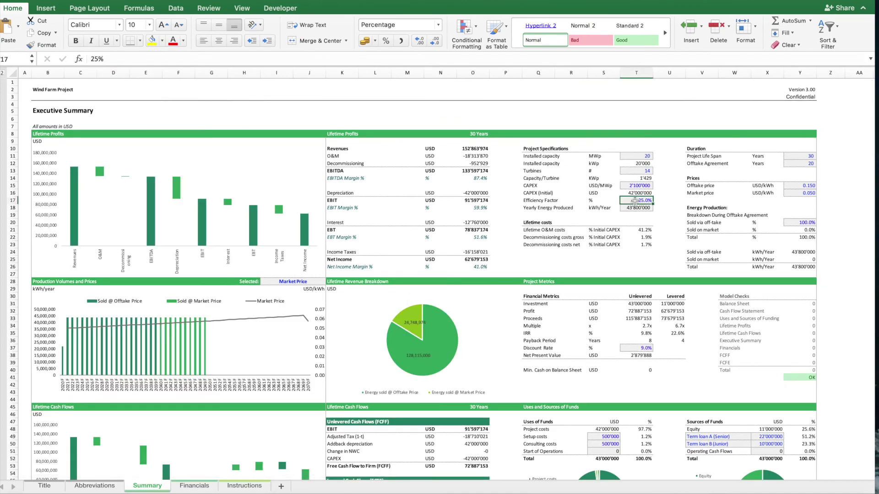
scroll(635, 200, down, 20)
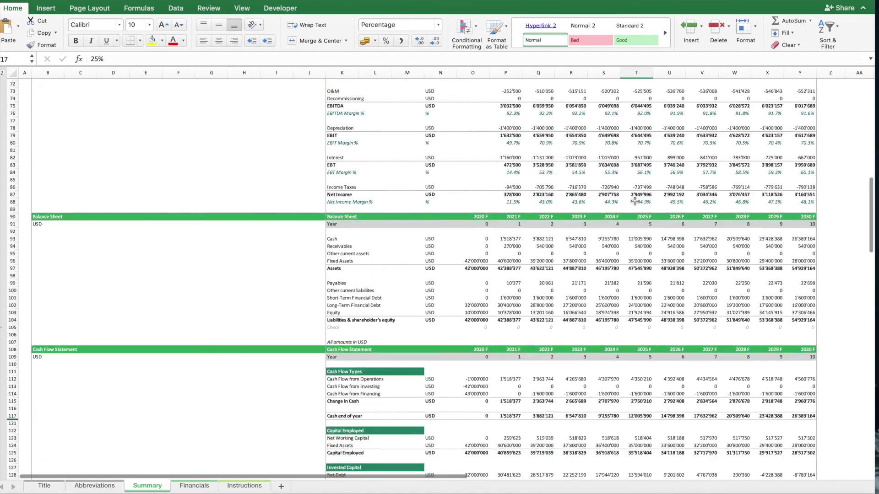
scroll(634, 200, down, 10)
scroll(635, 200, up, 3)
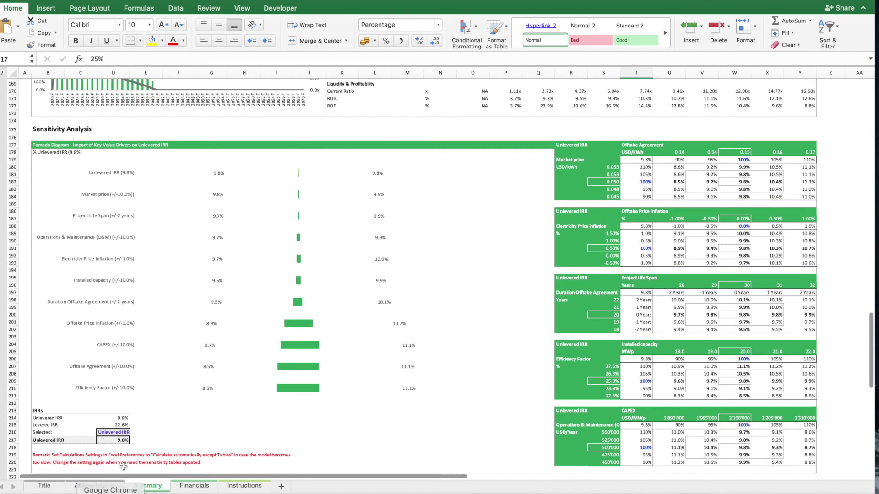
Choose Levered IRR from the D216 dropdown for the sensitivity analysis.
click(120, 426)
click(115, 432)
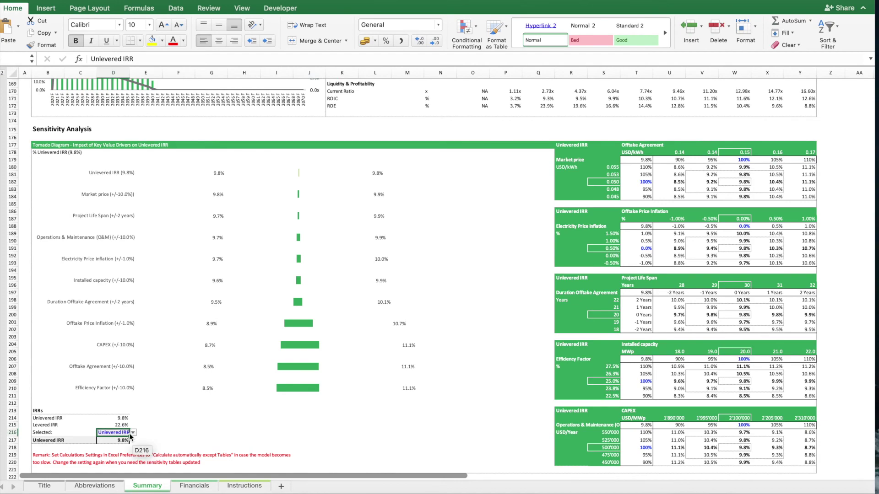
click(133, 433)
click(120, 458)
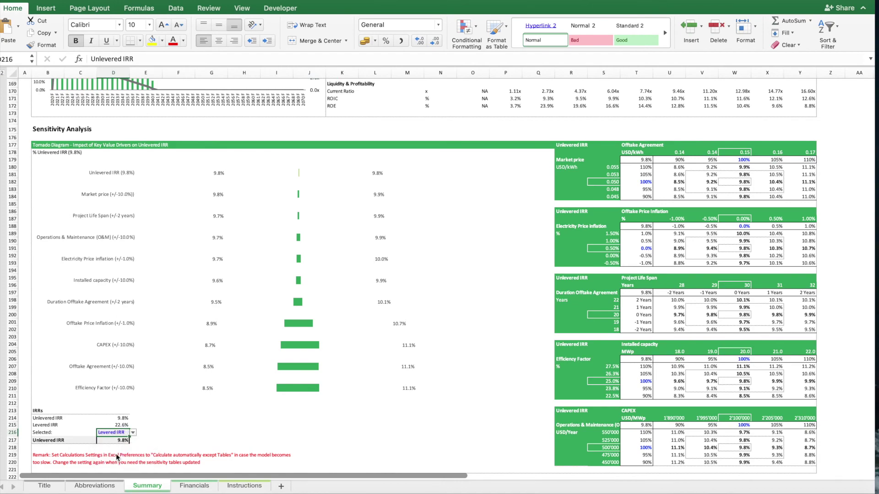